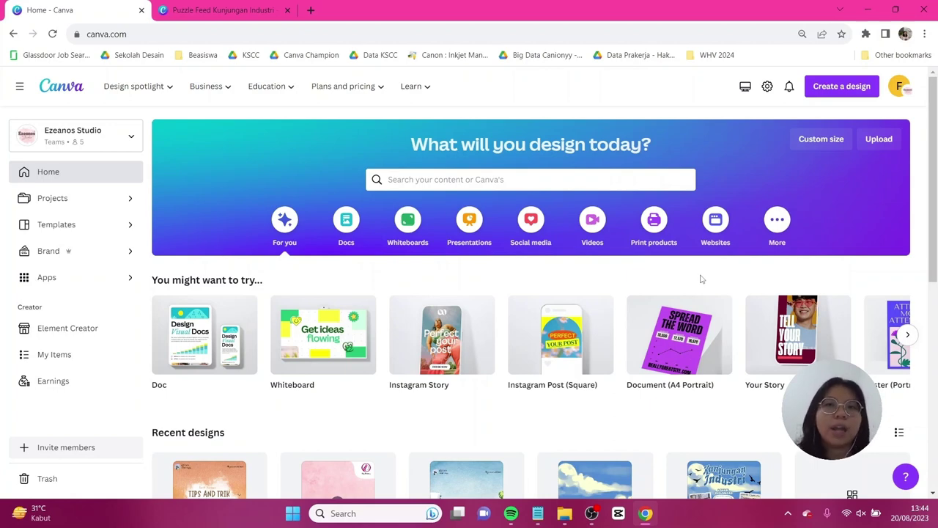
Step: Create a new blank design with a custom size of 3240 × 5400 px
{"action": "left_click", "coordinate": [822, 140]}
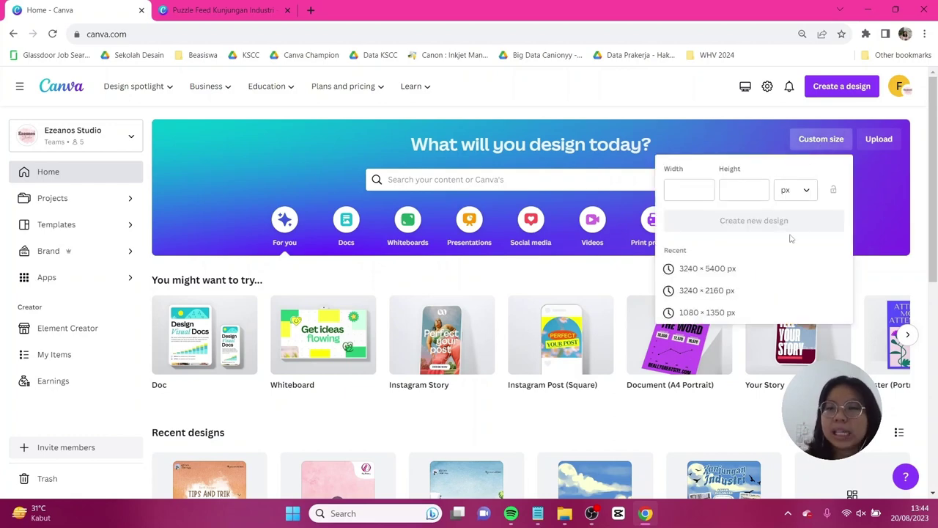
{"action": "left_click", "coordinate": [674, 191]}
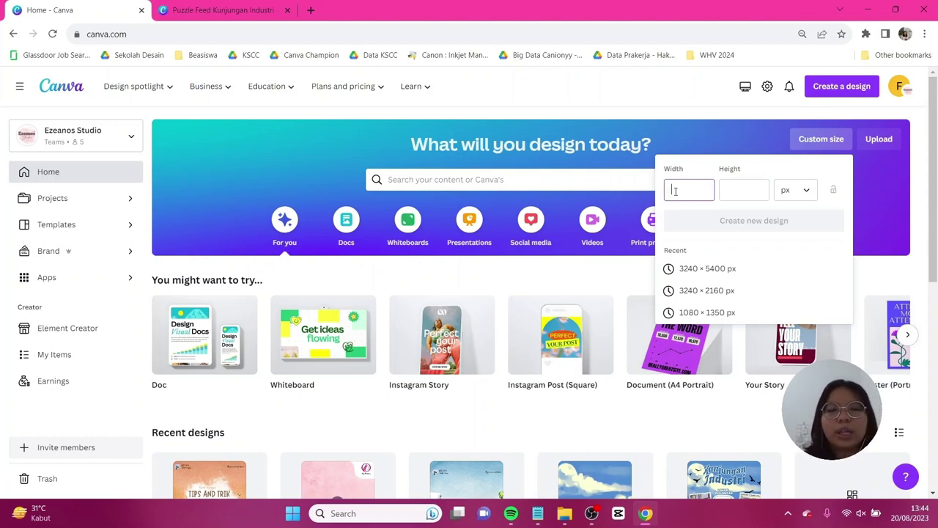
{"action": "type", "text": "32"}
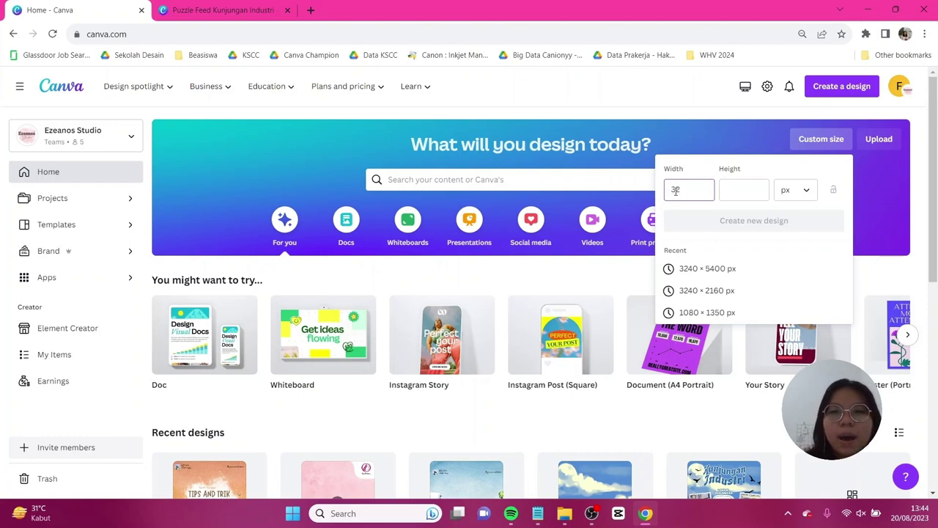
{"action": "type", "text": "40"}
{"action": "left_click", "coordinate": [754, 190]}
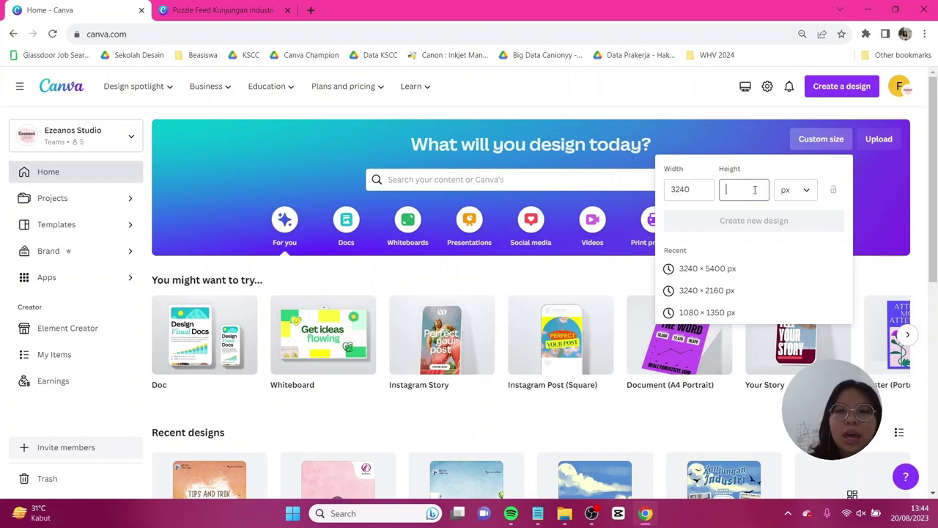
{"action": "type", "text": "54"}
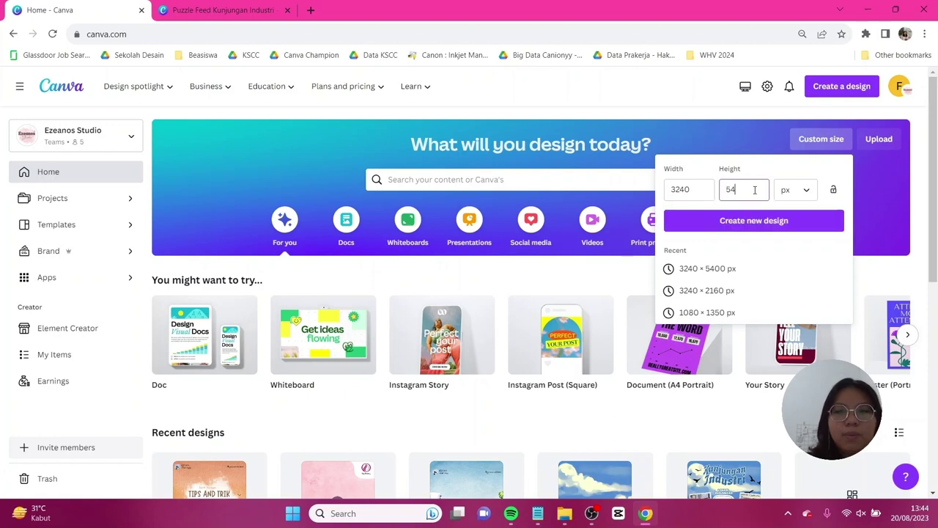
{"action": "type", "text": "00"}
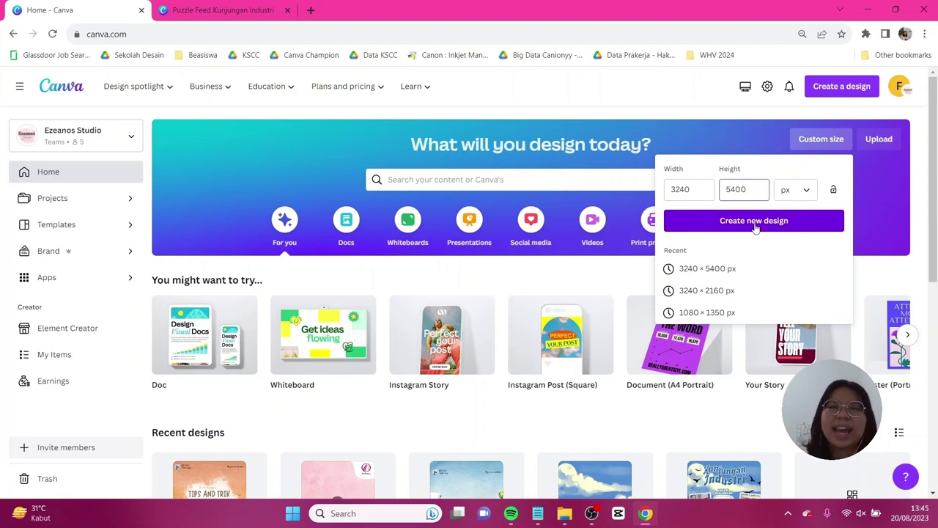
{"action": "left_click", "coordinate": [755, 221]}
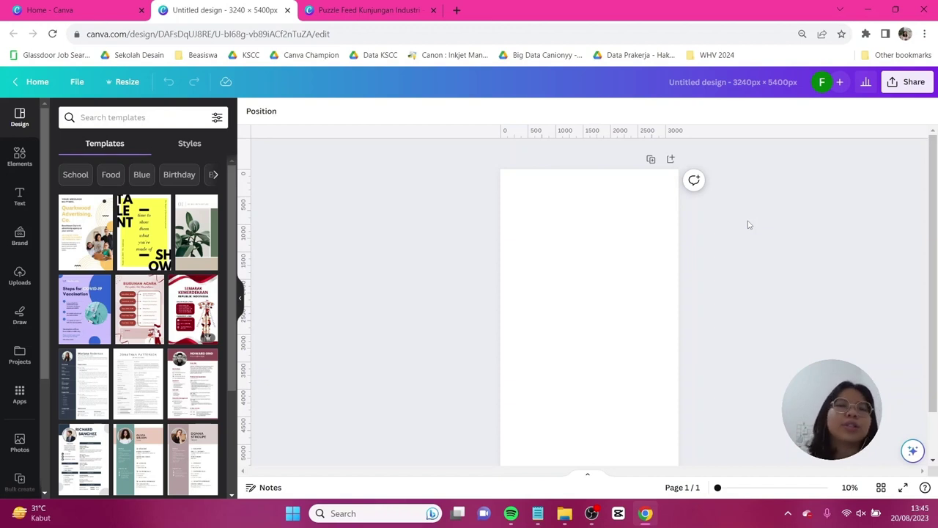
Step: Configure a custom guide layout for the page with 3 columns and 5 rows
{"action": "left_click", "coordinate": [79, 84]}
{"action": "mouse_move", "coordinate": [148, 214]}
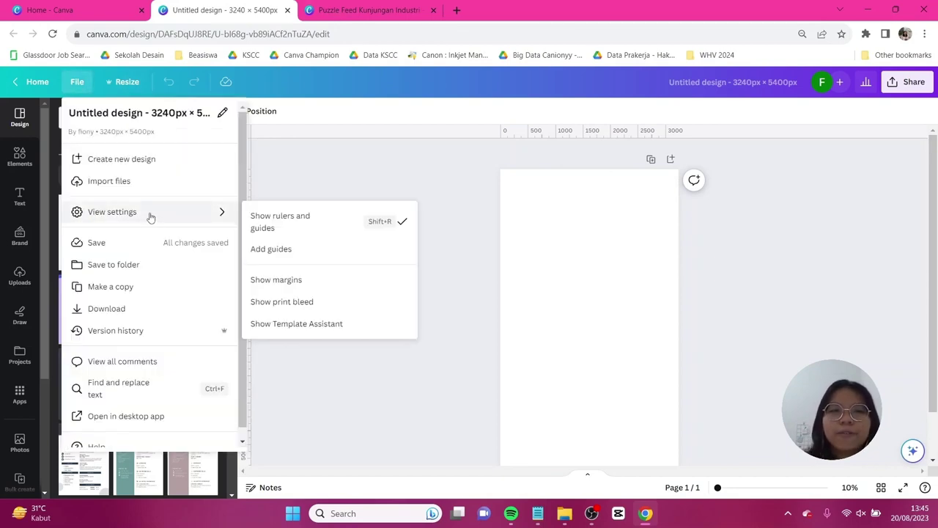
{"action": "left_click", "coordinate": [266, 250]}
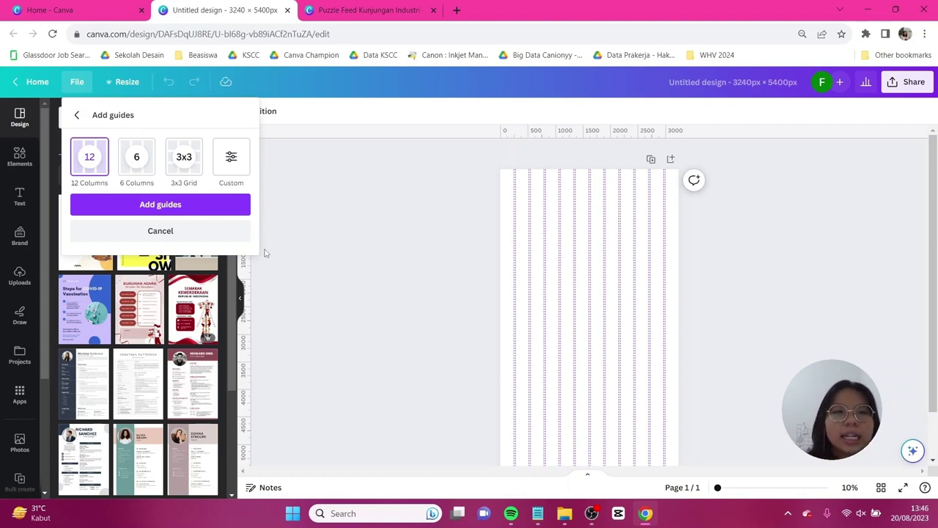
{"action": "left_click", "coordinate": [226, 167]}
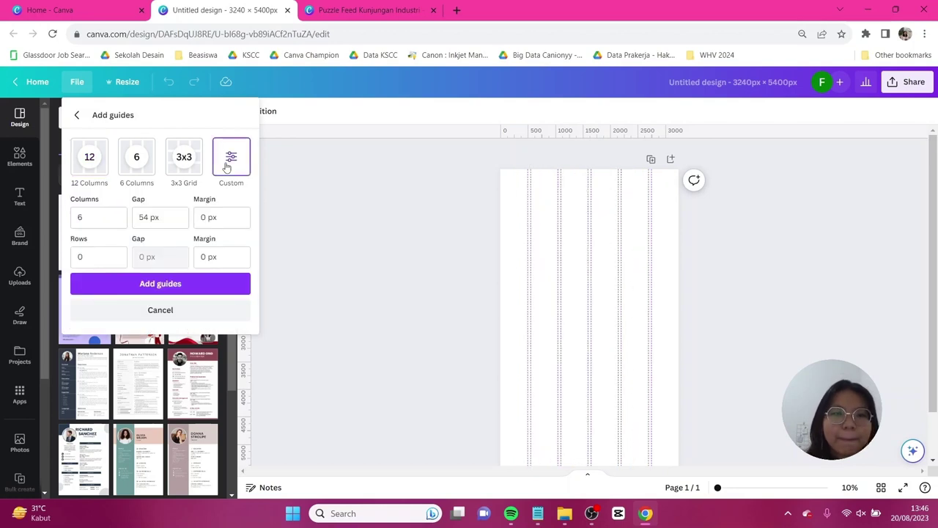
{"action": "left_click", "coordinate": [110, 217]}
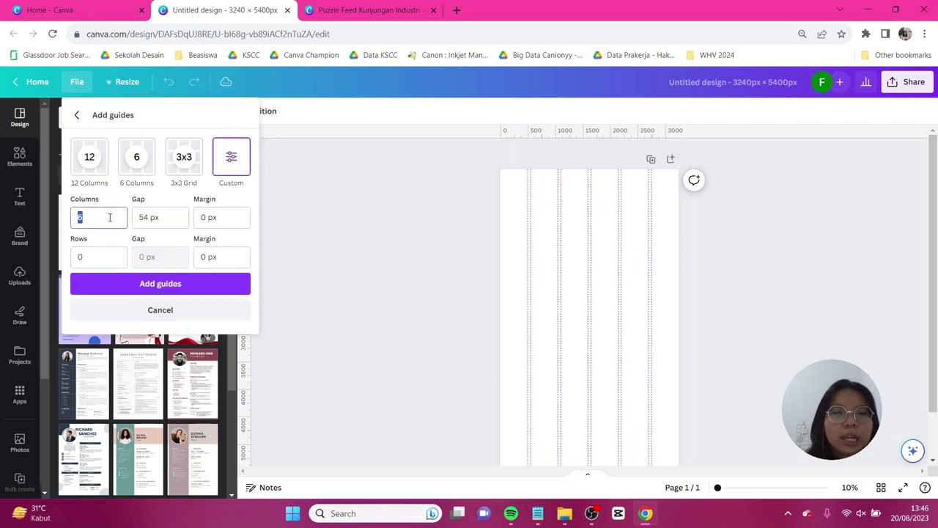
{"action": "type", "text": "3"}
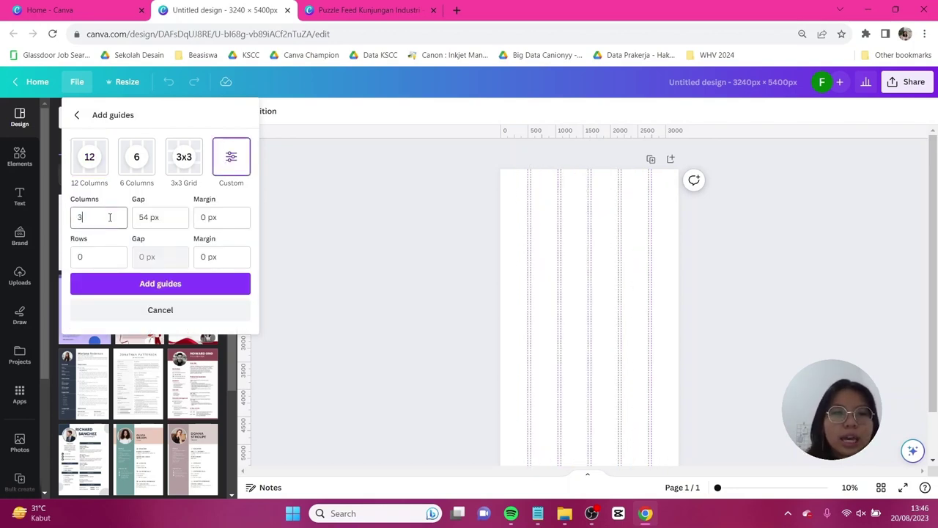
{"action": "left_click", "coordinate": [107, 257]}
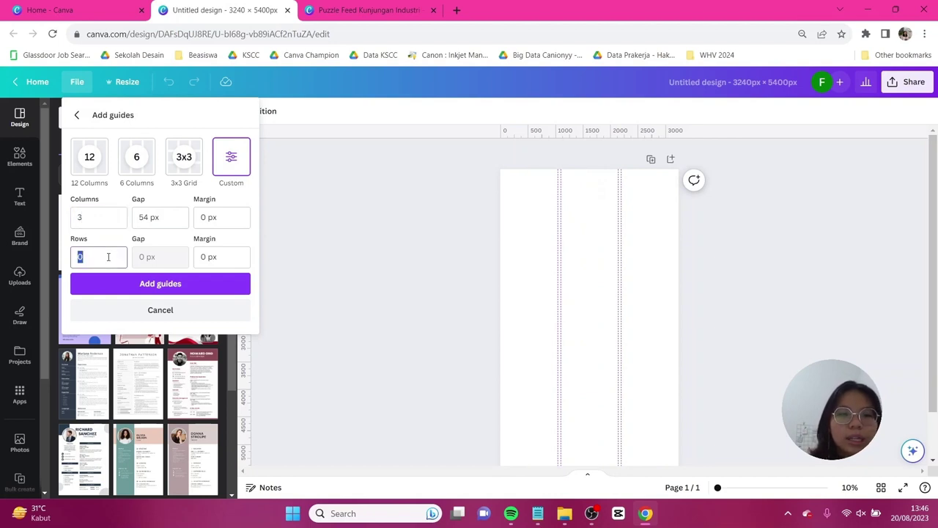
{"action": "type", "text": "5"}
Step: Set the column gap and column margin to 0 px and add the guides to the page
{"action": "left_click", "coordinate": [180, 217]}
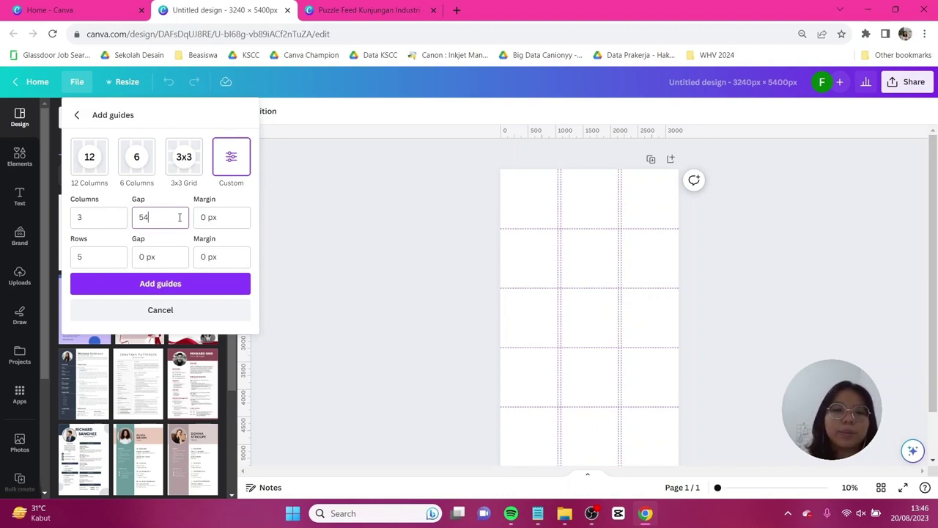
{"action": "key", "text": "BackSpace"}
{"action": "key", "text": "BackSpace"}
{"action": "type", "text": "0"}
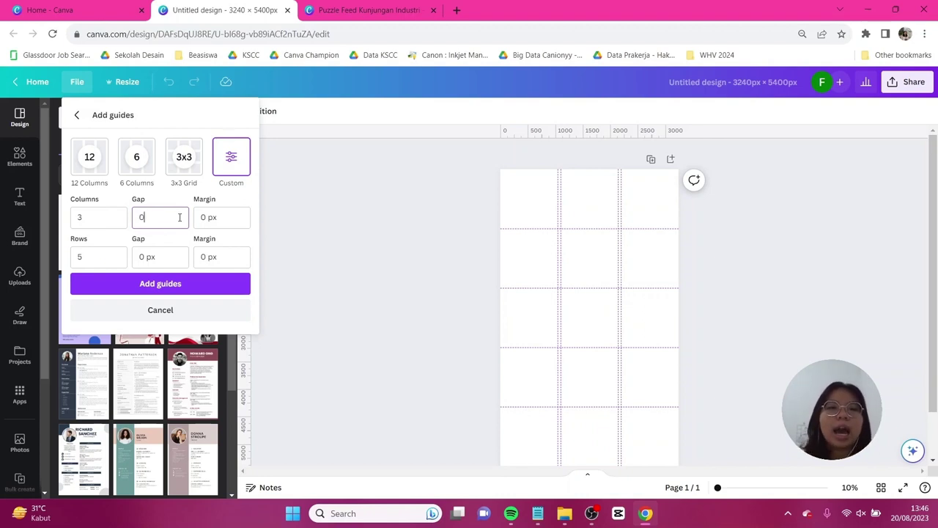
{"action": "key", "text": "Tab"}
{"action": "type", "text": "0"}
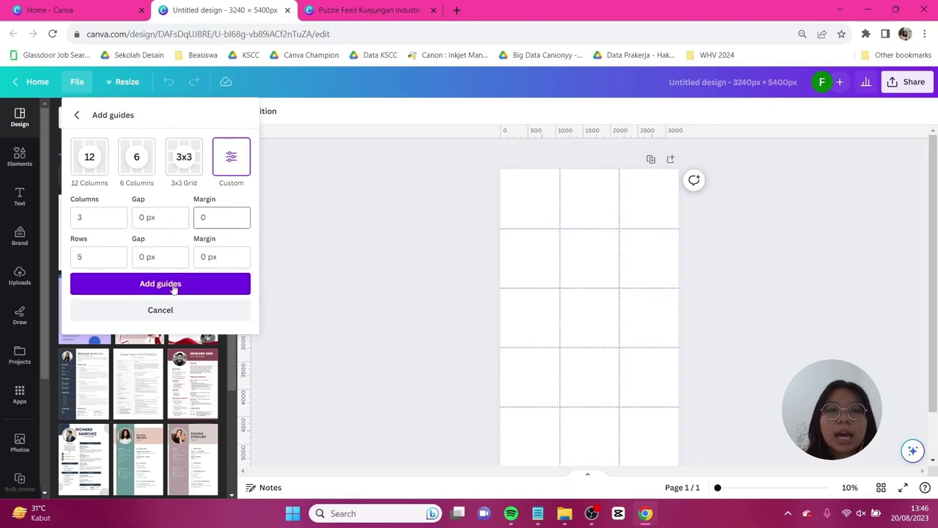
{"action": "left_click", "coordinate": [173, 284]}
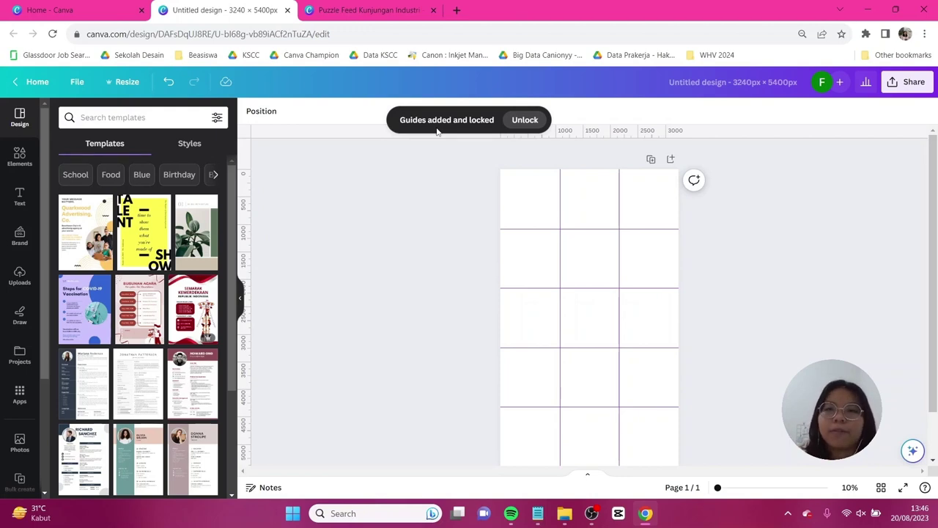
{"action": "left_click_drag", "start_coordinate": [547, 157], "coordinate": [580, 216]}
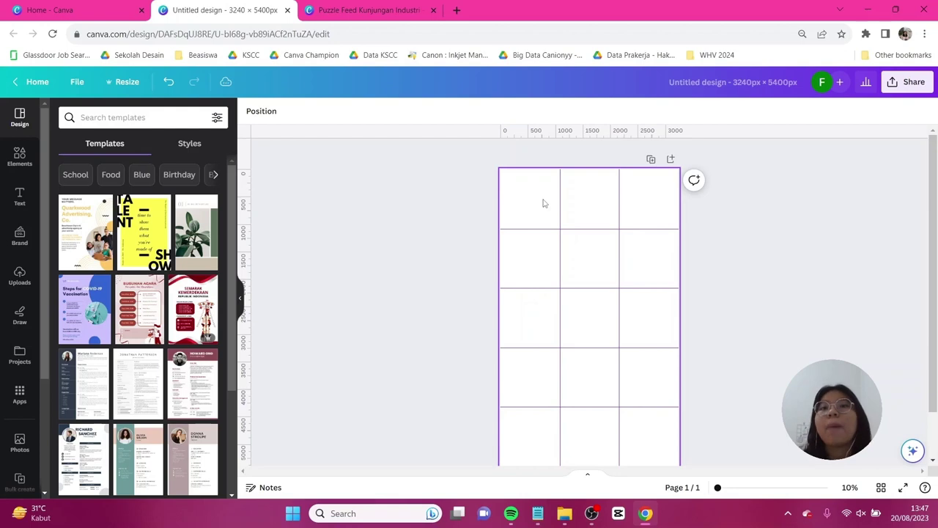
Step: Search the elements library for "canvapainterlybackgrounds"
{"action": "left_click", "coordinate": [16, 156]}
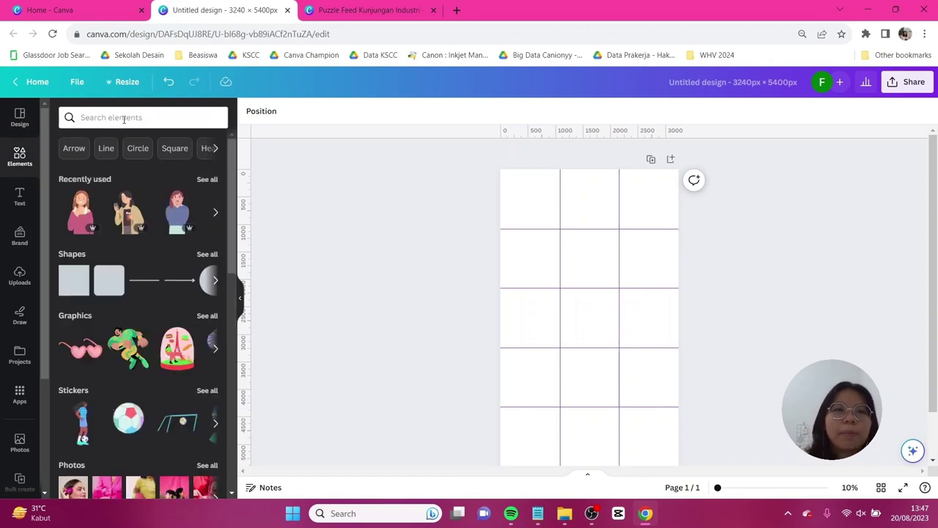
{"action": "left_click", "coordinate": [124, 118]}
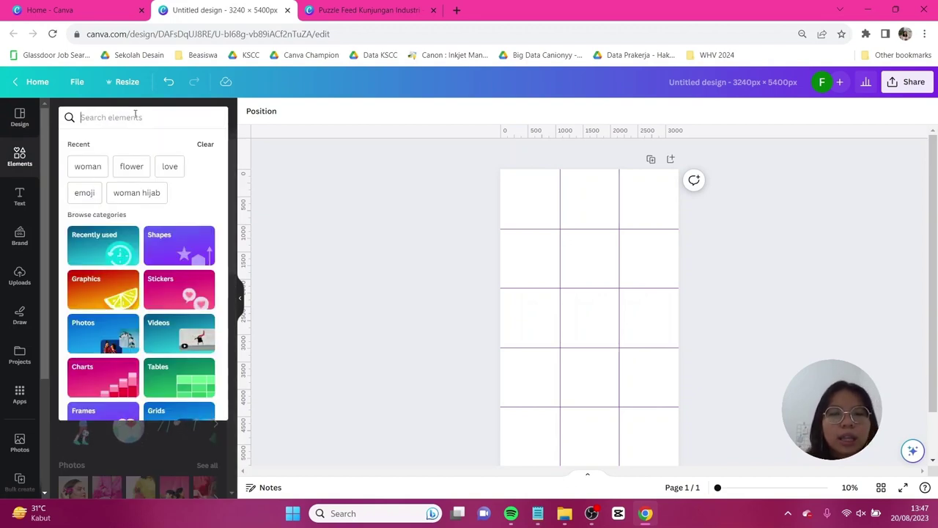
{"action": "type", "text": "canvapain"}
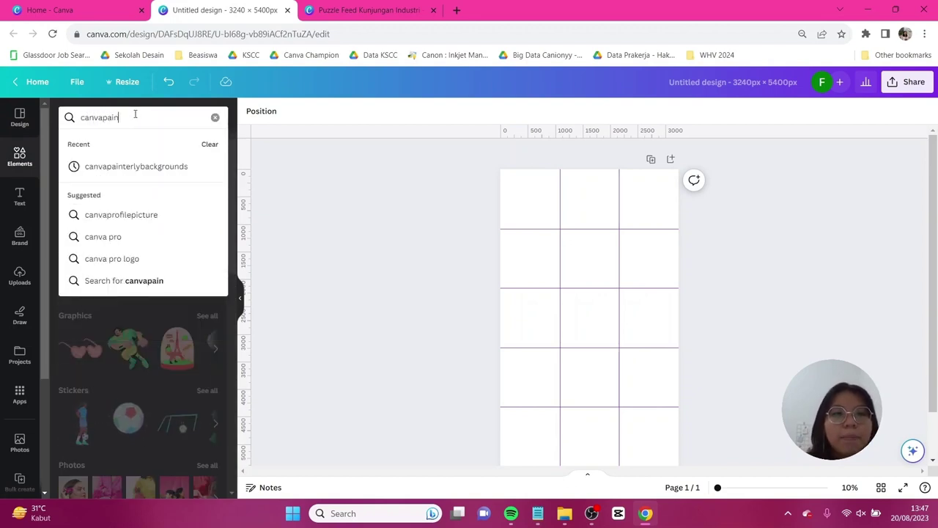
{"action": "type", "text": "terly"}
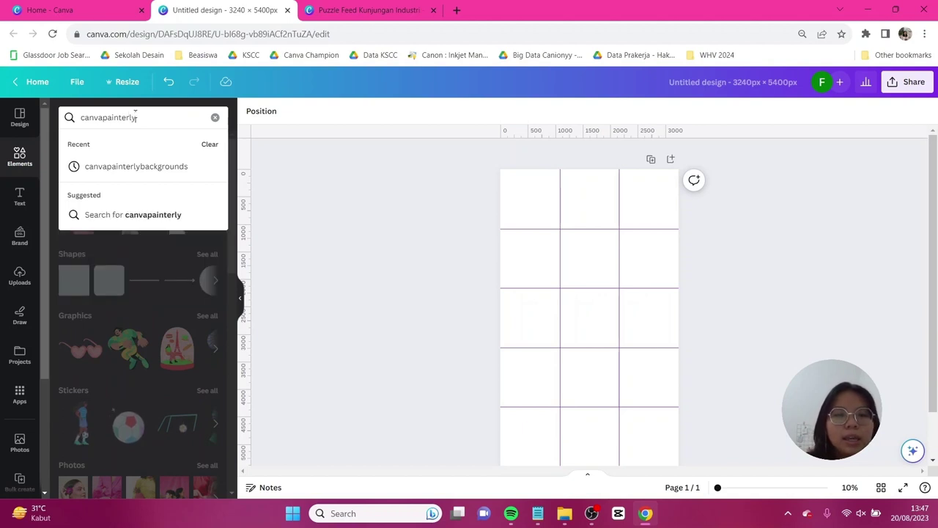
{"action": "type", "text": "background"}
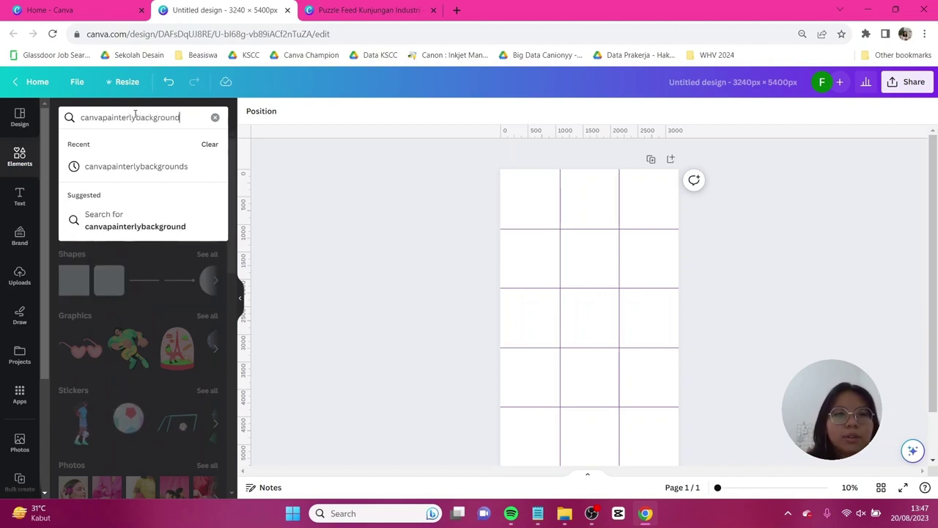
{"action": "type", "text": "s"}
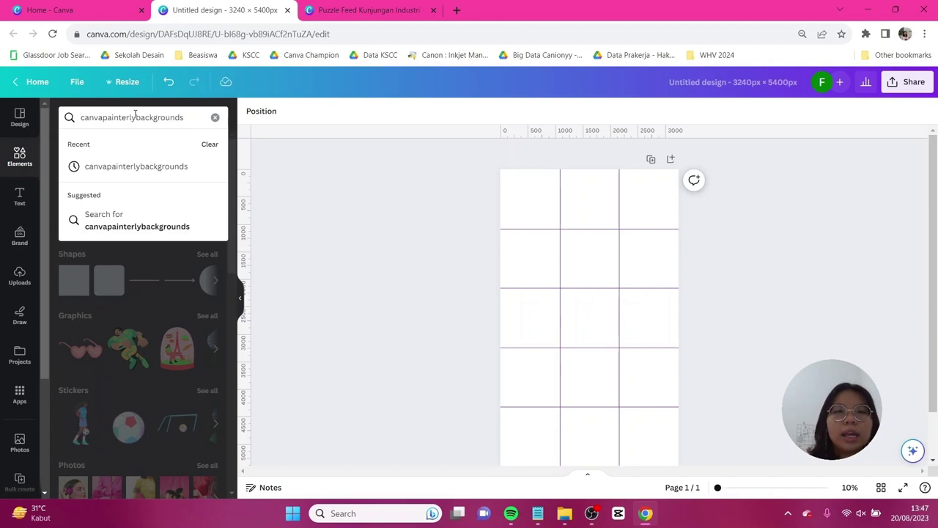
{"action": "key", "text": "Return"}
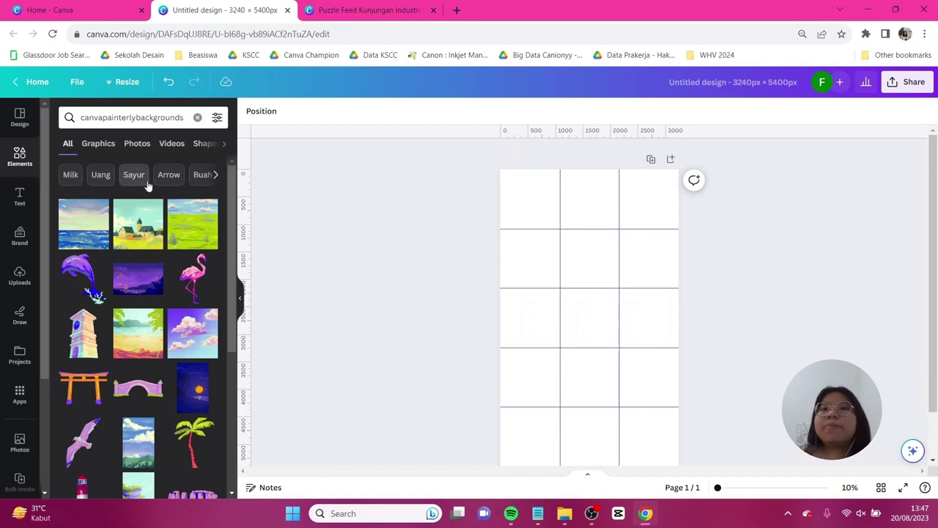
Step: Add the painted portrait image of a cloudy blue sky over green hills and set it as the page background
{"action": "scroll", "coordinate": [133, 317], "scroll_direction": "down", "scroll_amount": 2}
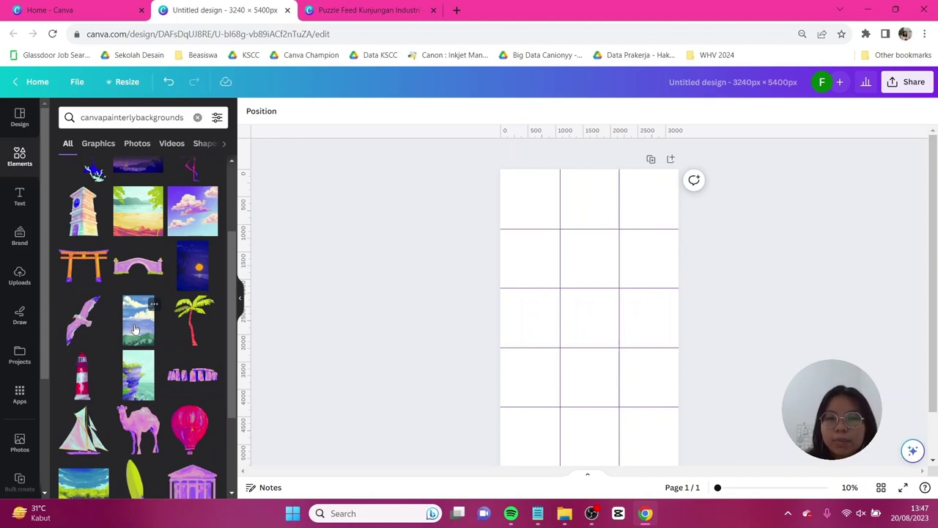
{"action": "left_click", "coordinate": [135, 328]}
{"action": "right_click", "coordinate": [591, 293]}
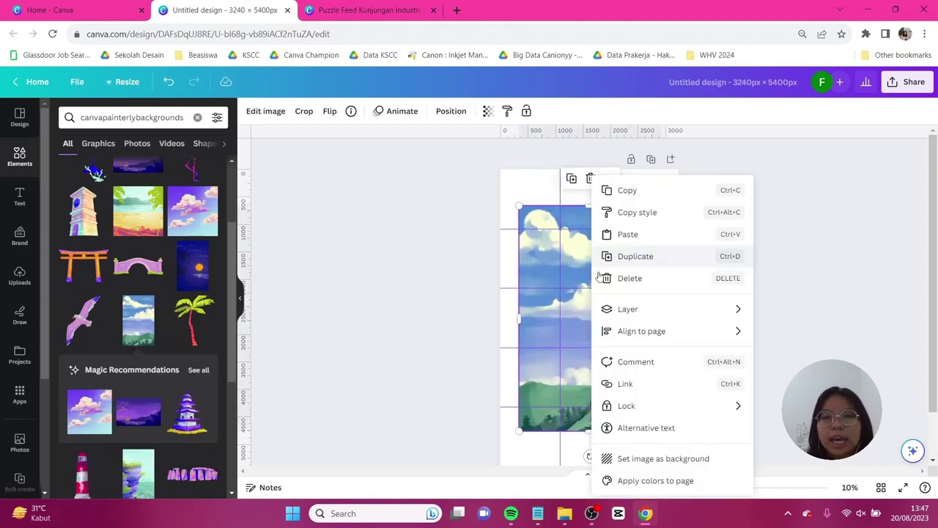
{"action": "left_click", "coordinate": [643, 458]}
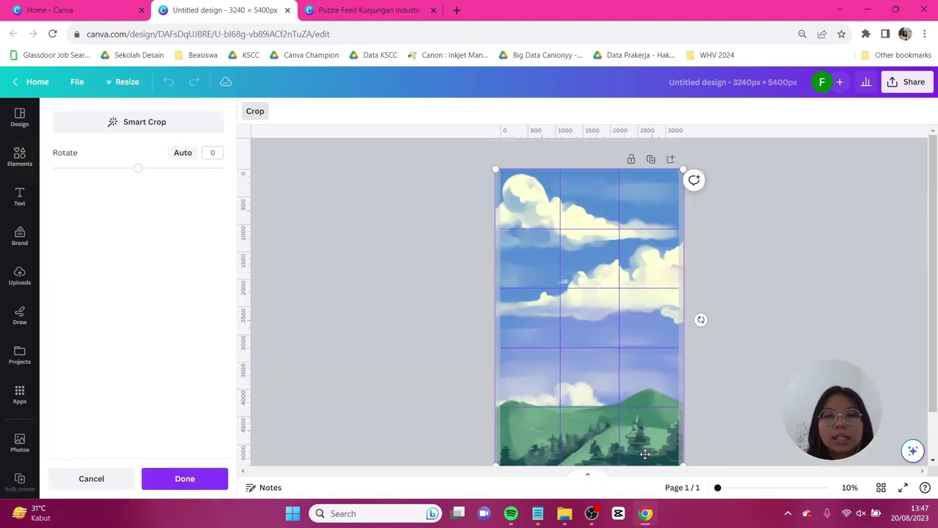
{"action": "left_click", "coordinate": [194, 480]}
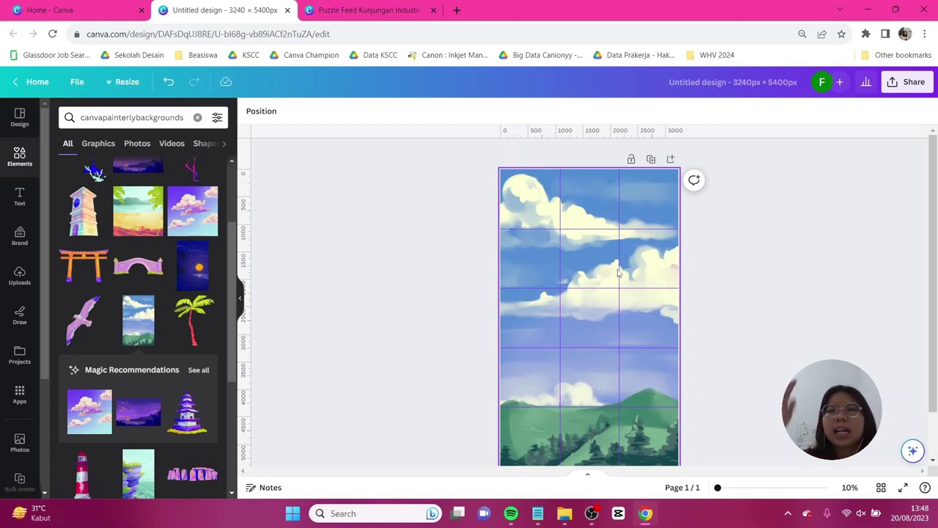
Step: Open the TypeCraft app and replace its sample text with "Kunjungan"
{"action": "left_click", "coordinate": [20, 396]}
{"action": "scroll", "coordinate": [118, 226], "scroll_direction": "down", "scroll_amount": 3}
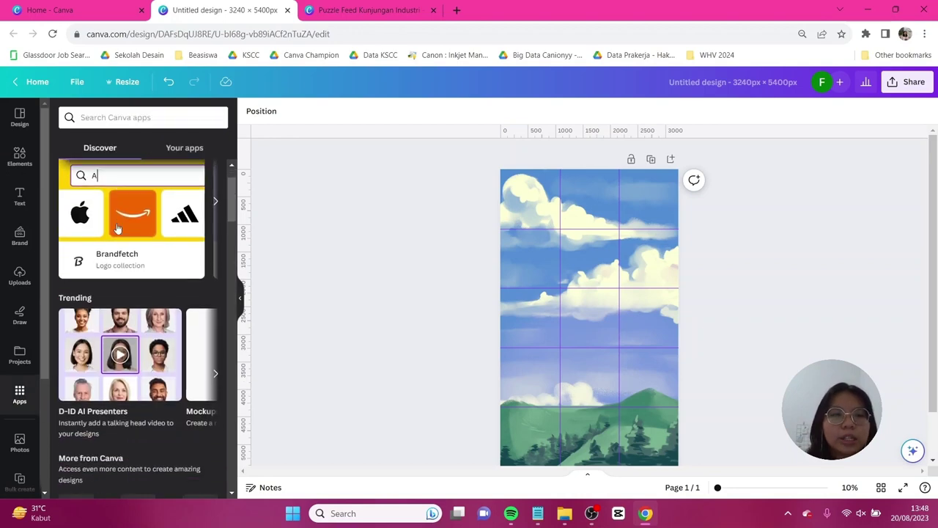
{"action": "scroll", "coordinate": [117, 226], "scroll_direction": "down", "scroll_amount": 6}
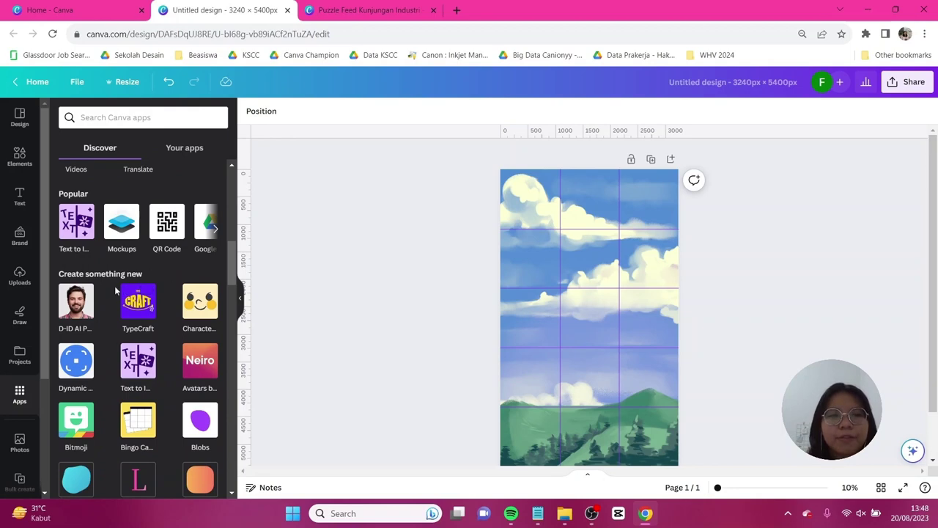
{"action": "left_click", "coordinate": [139, 311]}
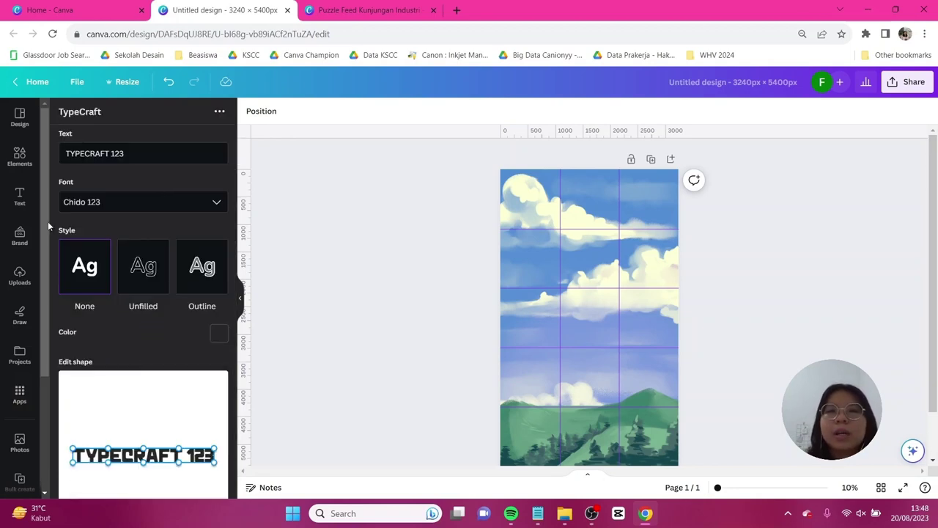
{"action": "triple_click", "coordinate": [192, 156]}
{"action": "type", "text": "K"}
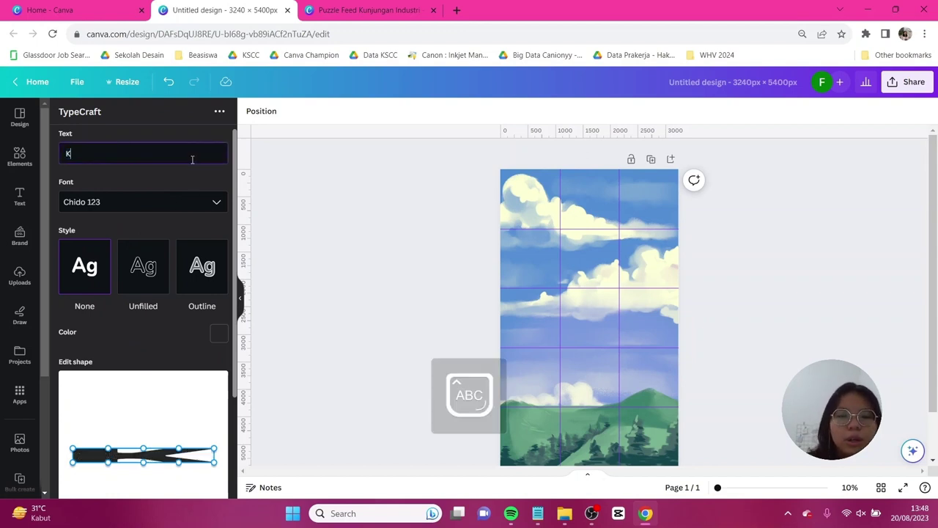
{"action": "type", "text": "unjungan"}
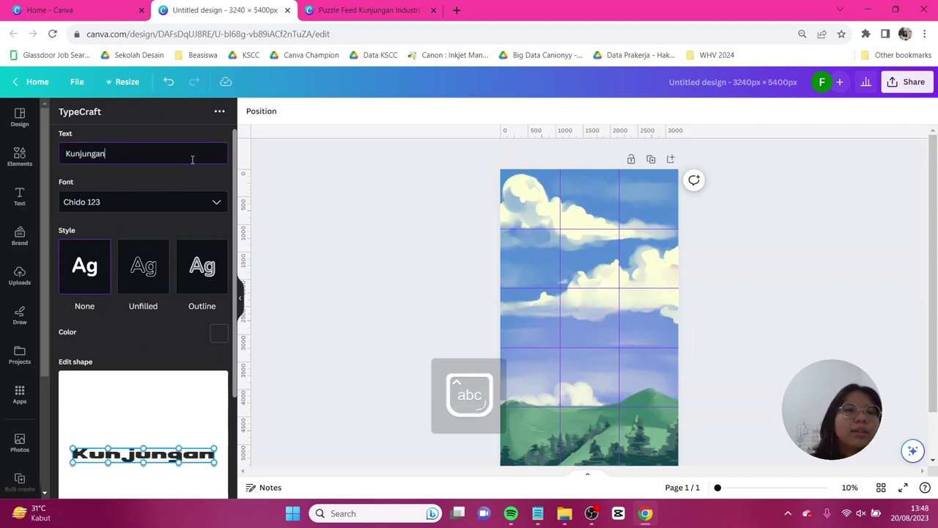
Step: Set the TypeCraft text's font to Herkules and its style to Outline
{"action": "left_click", "coordinate": [139, 203]}
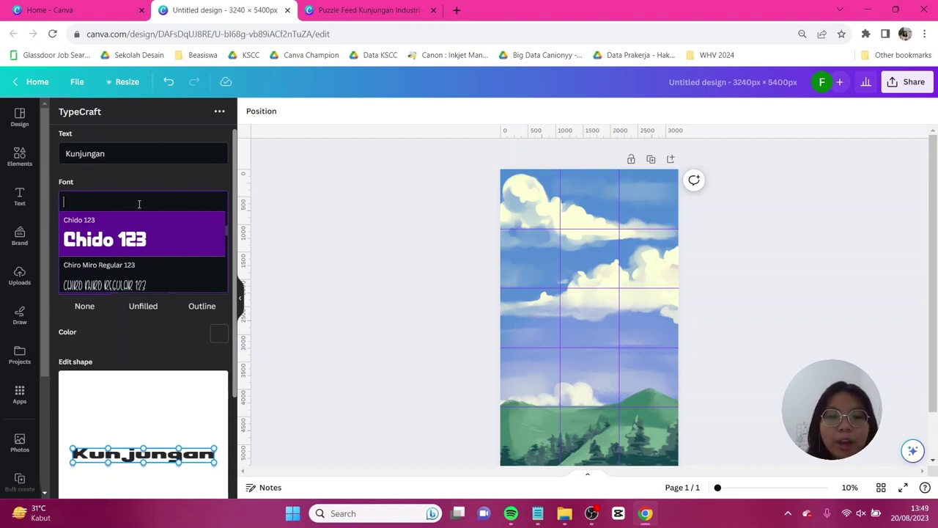
{"action": "type", "text": "her"}
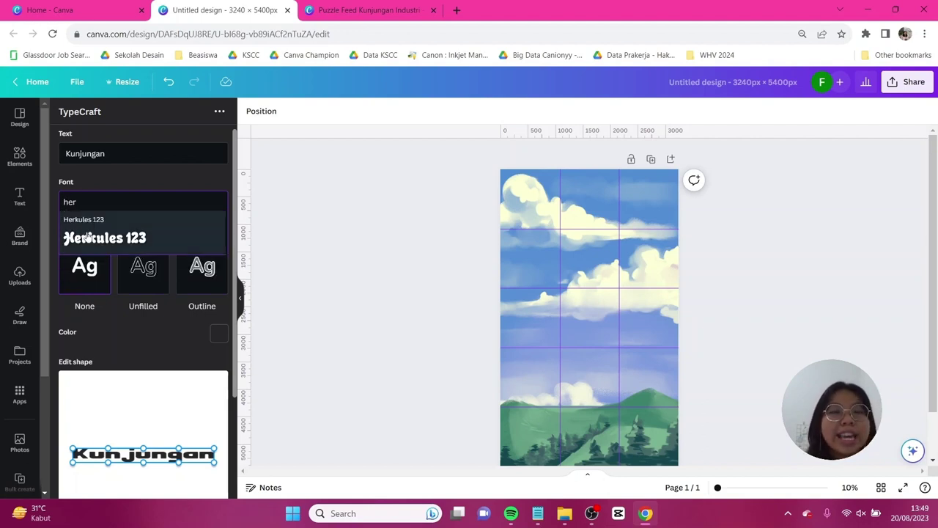
{"action": "left_click", "coordinate": [88, 236]}
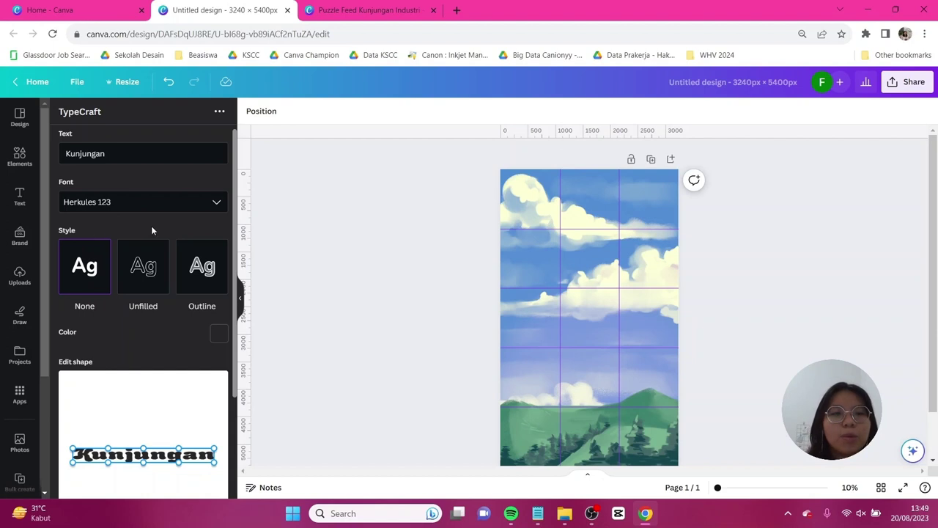
{"action": "scroll", "coordinate": [154, 227], "scroll_direction": "down", "scroll_amount": 1}
{"action": "left_click", "coordinate": [203, 214]}
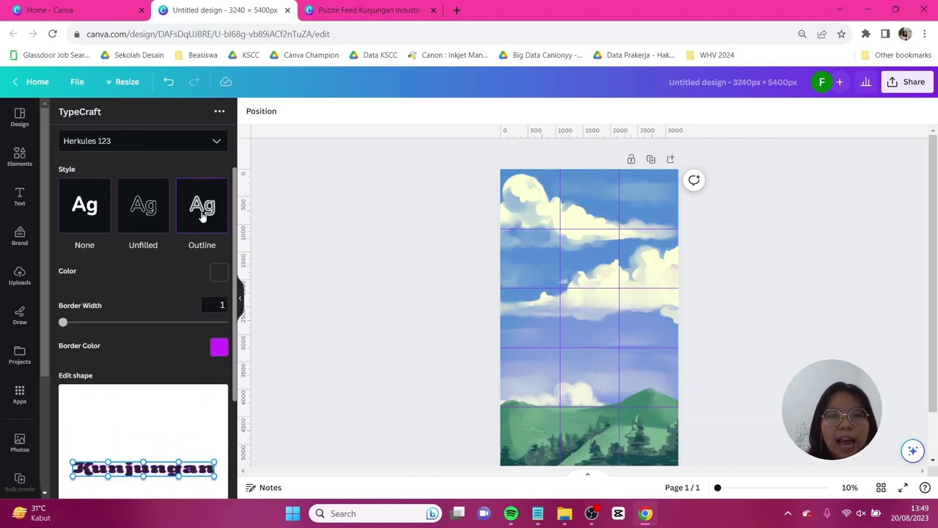
Step: Set the TypeCraft text's fill color to dark blue #245382
{"action": "left_click", "coordinate": [217, 271]}
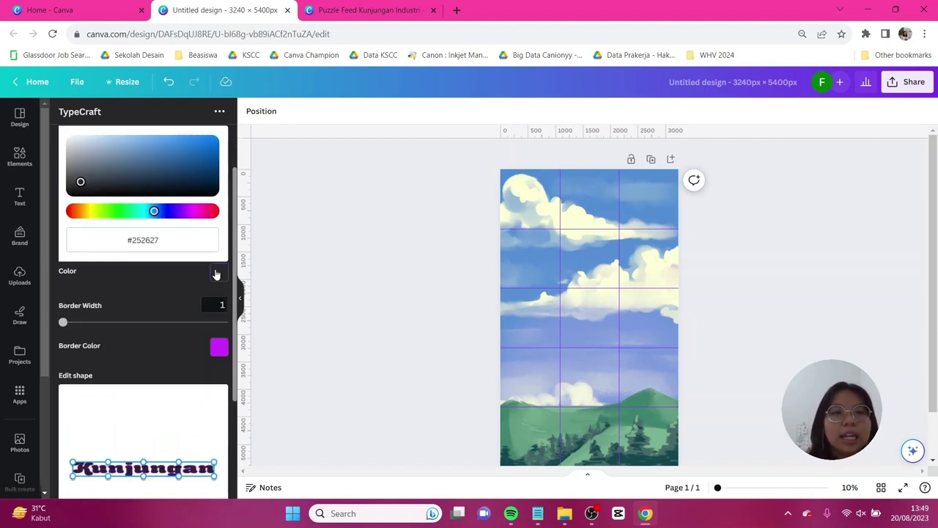
{"action": "left_click", "coordinate": [156, 165]}
{"action": "left_click_drag", "start_coordinate": [156, 164], "coordinate": [167, 161]}
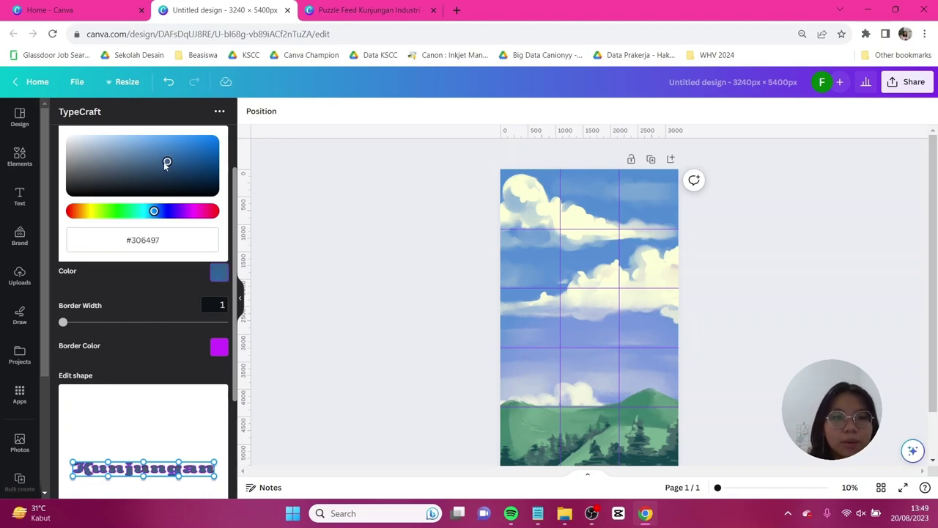
{"action": "left_click_drag", "start_coordinate": [167, 163], "coordinate": [173, 166]}
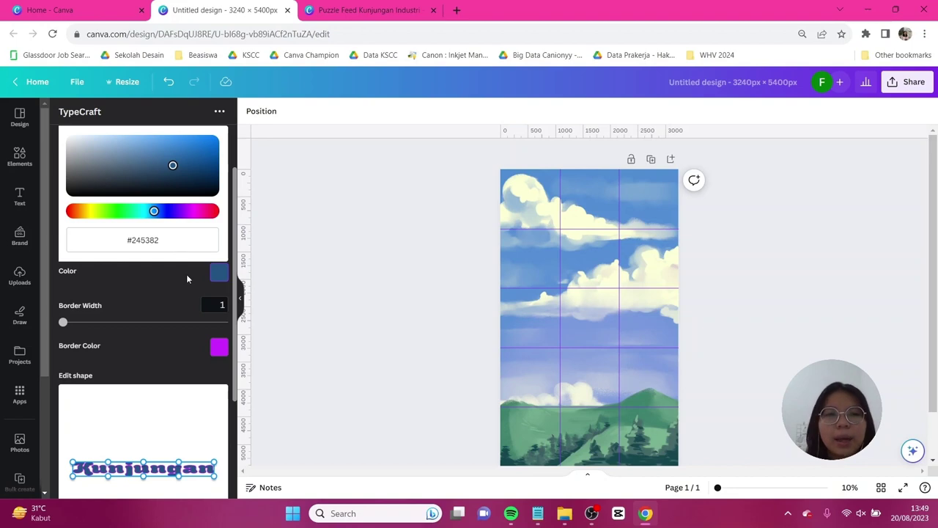
Step: Set the text's border color to white #ffffff and its border width to 2
{"action": "left_click", "coordinate": [134, 355]}
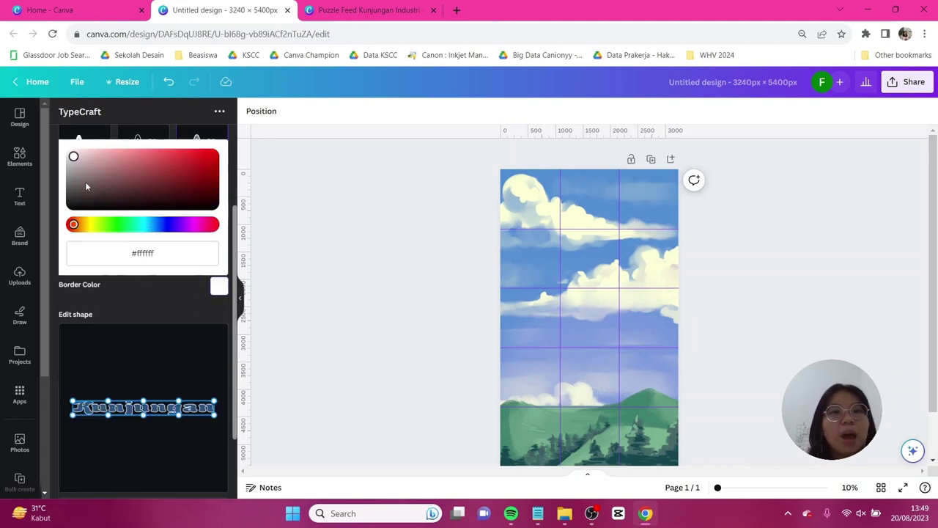
{"action": "left_click", "coordinate": [125, 298]}
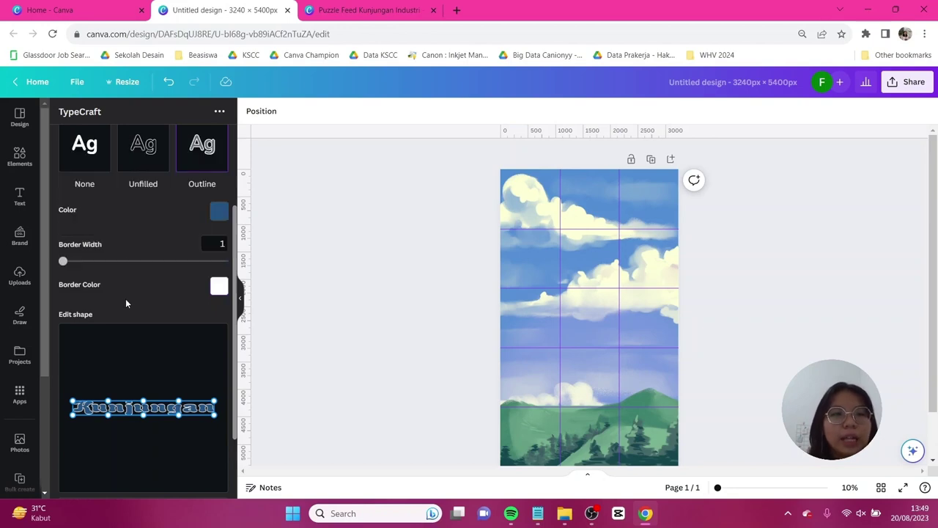
{"action": "left_click_drag", "start_coordinate": [98, 262], "coordinate": [73, 268]}
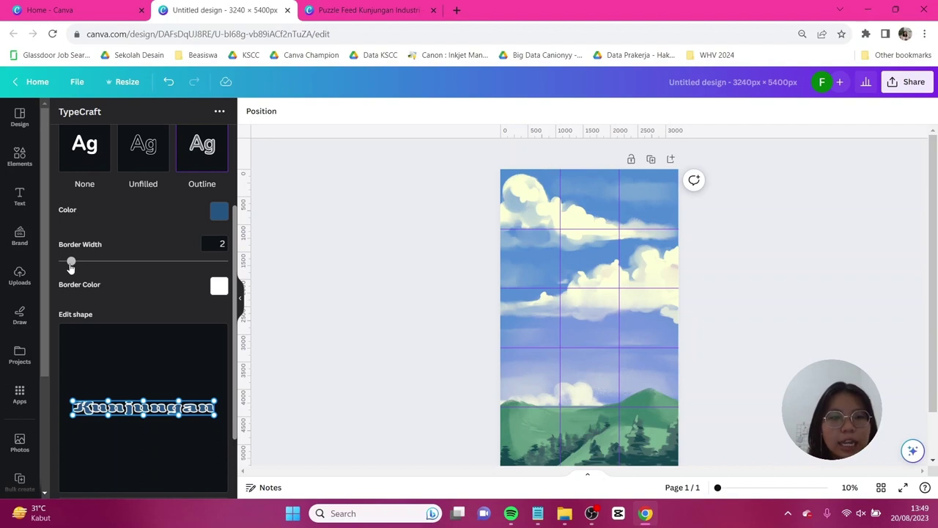
{"action": "scroll", "coordinate": [162, 284], "scroll_direction": "up", "scroll_amount": 1}
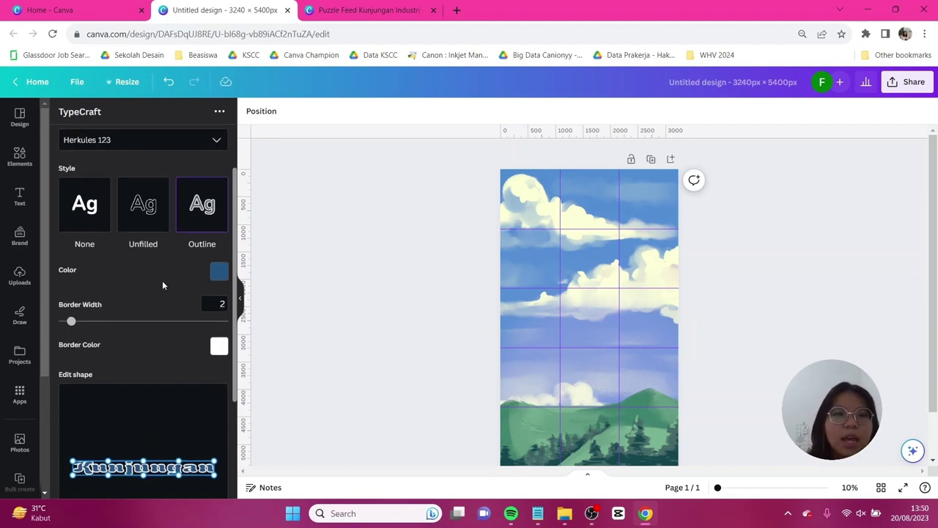
Step: Reshape the "Kunjungan" text outline into a wave, raised at the upper left and curved along both edges, and add it to the design
{"action": "scroll", "coordinate": [163, 284], "scroll_direction": "down", "scroll_amount": 2}
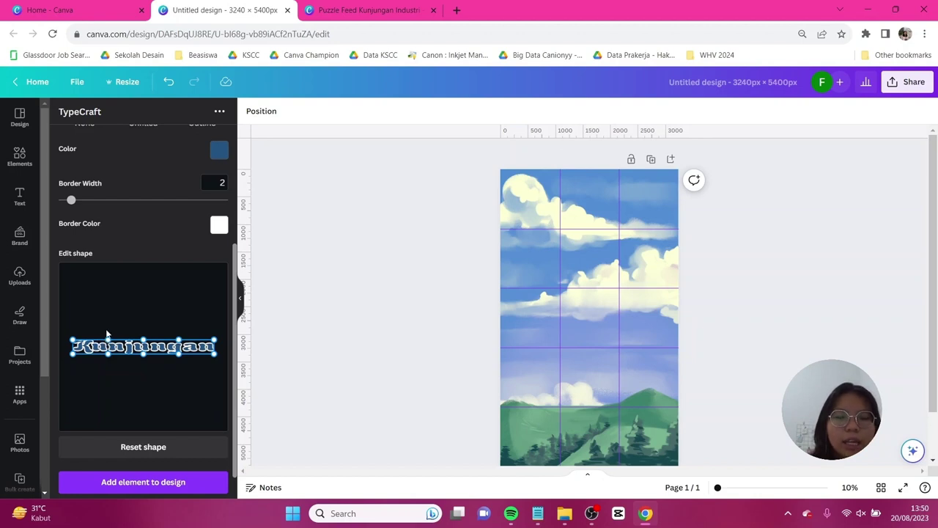
{"action": "scroll", "coordinate": [136, 329], "scroll_direction": "down", "scroll_amount": 1}
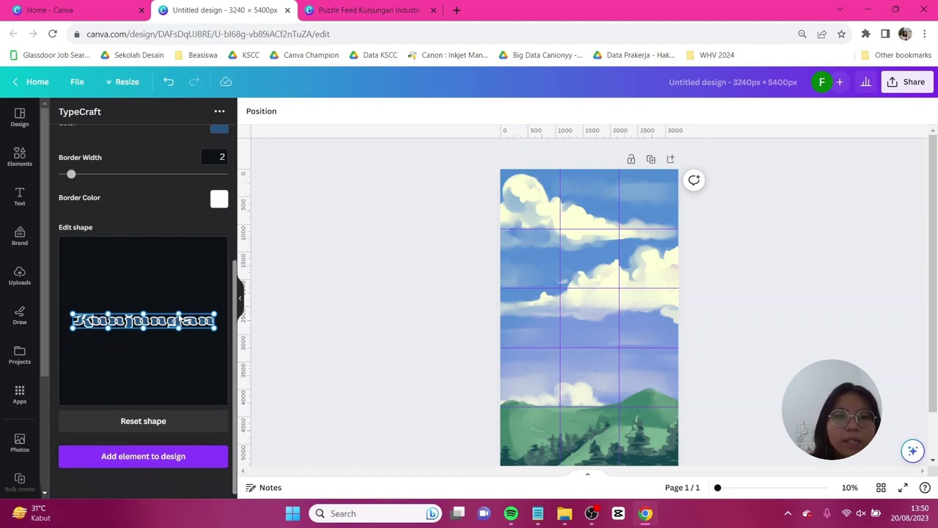
{"action": "left_click_drag", "start_coordinate": [181, 318], "coordinate": [181, 297]}
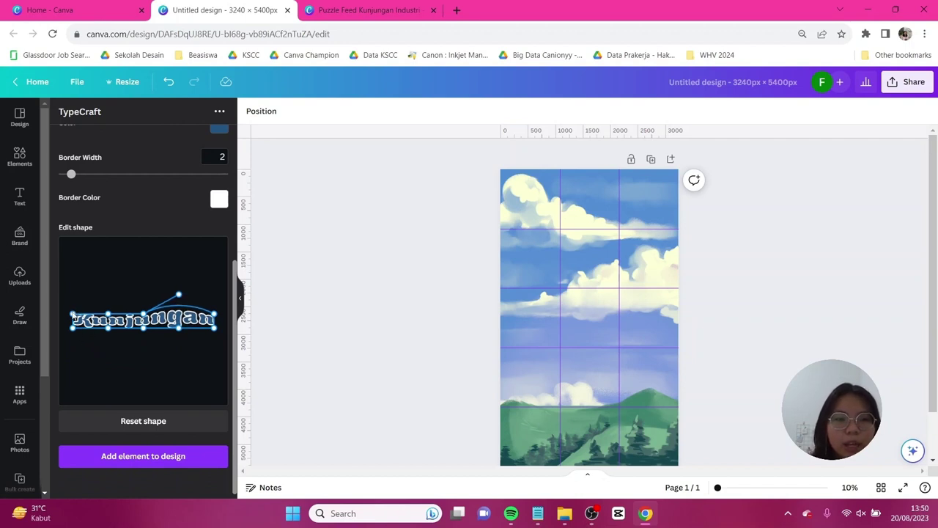
{"action": "left_click_drag", "start_coordinate": [74, 314], "coordinate": [71, 299]}
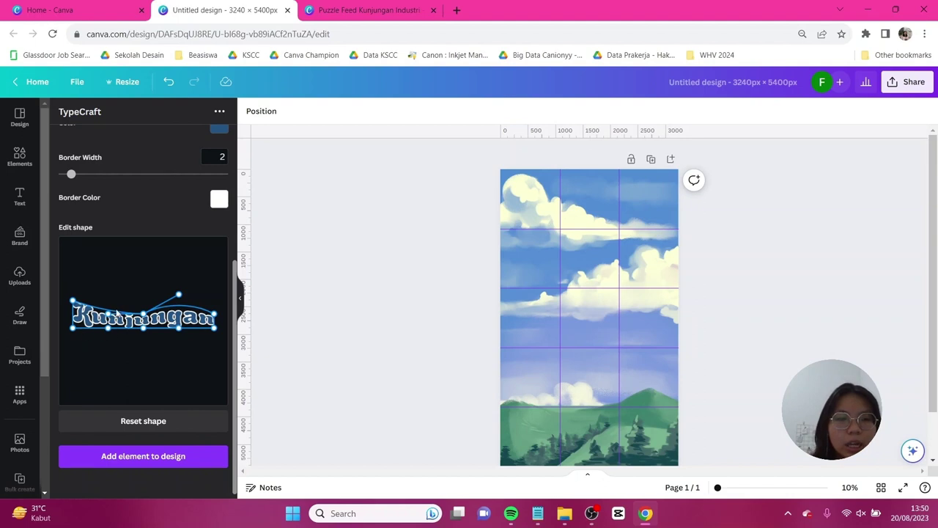
{"action": "left_click_drag", "start_coordinate": [108, 317], "coordinate": [142, 302]}
{"action": "left_click_drag", "start_coordinate": [214, 315], "coordinate": [212, 307]}
{"action": "left_click_drag", "start_coordinate": [108, 327], "coordinate": [108, 339]}
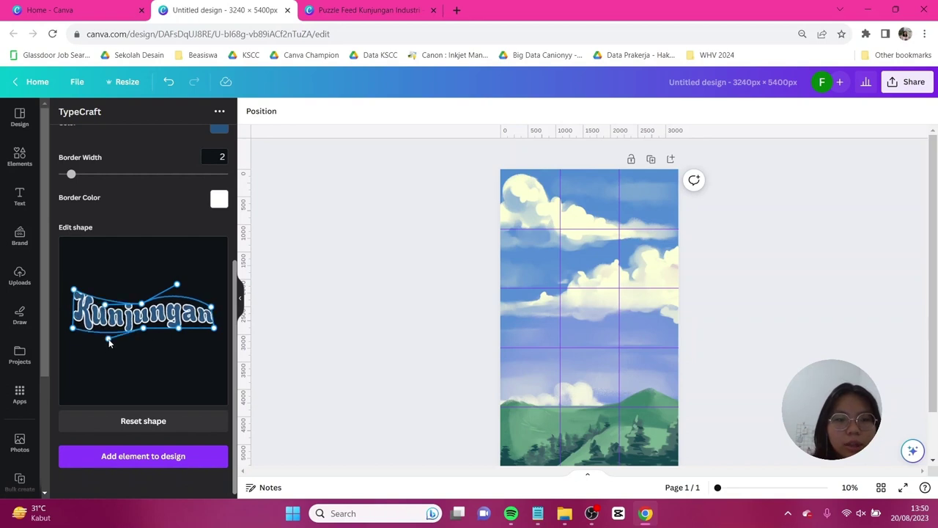
{"action": "left_click_drag", "start_coordinate": [213, 332], "coordinate": [215, 339]}
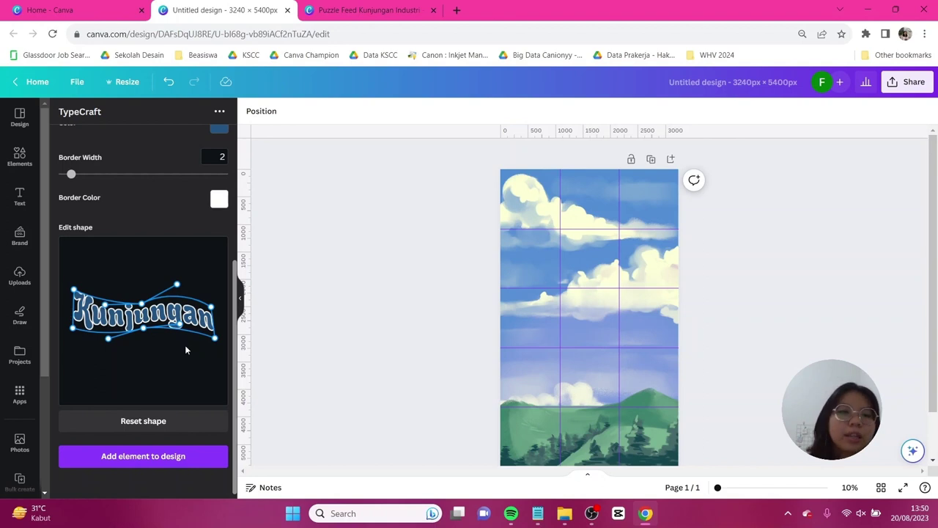
{"action": "left_click", "coordinate": [162, 458]}
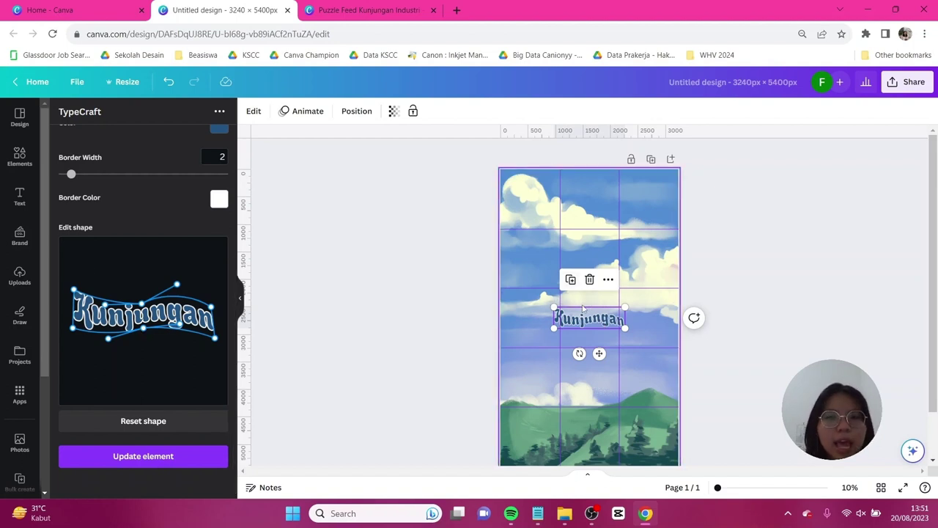
Step: Enlarge the "Kunjungan" title at the top of the page and place a duplicate directly beneath it
{"action": "left_click", "coordinate": [504, 302]}
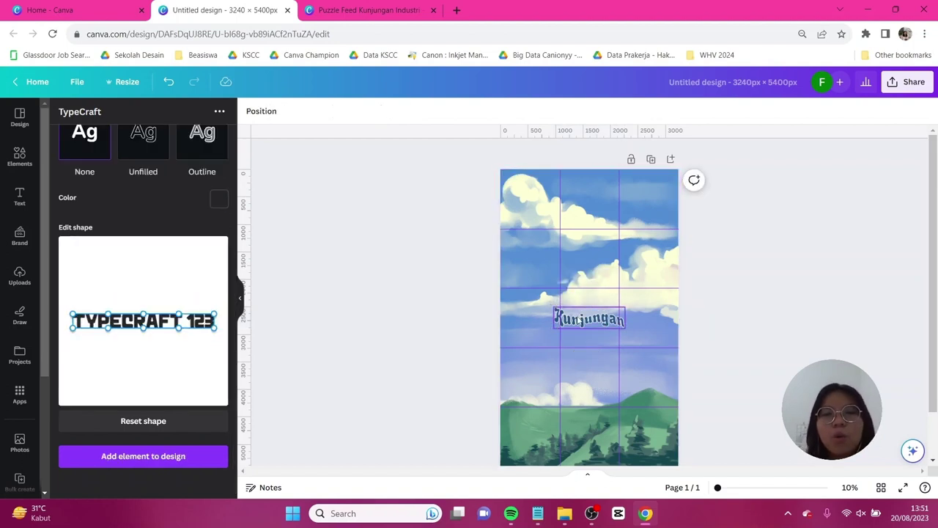
{"action": "left_click", "coordinate": [573, 324]}
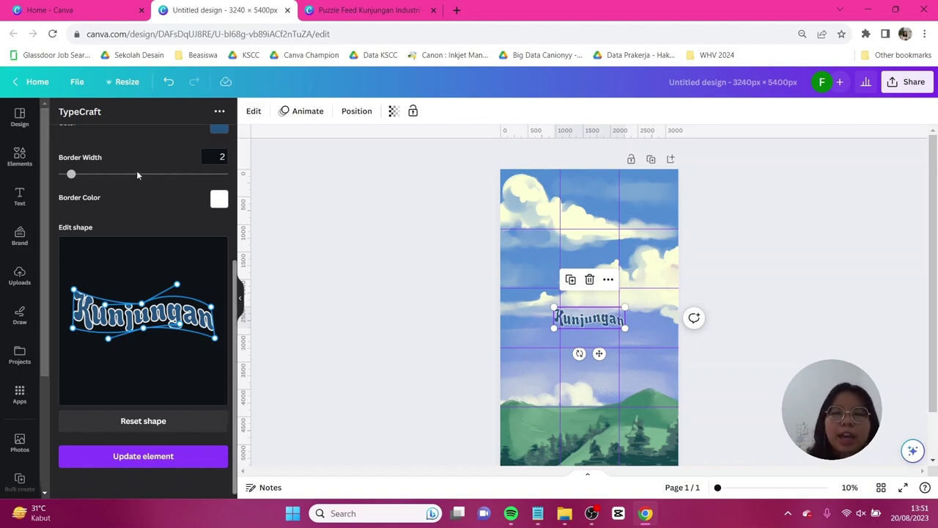
{"action": "left_click_drag", "start_coordinate": [588, 320], "coordinate": [587, 218]}
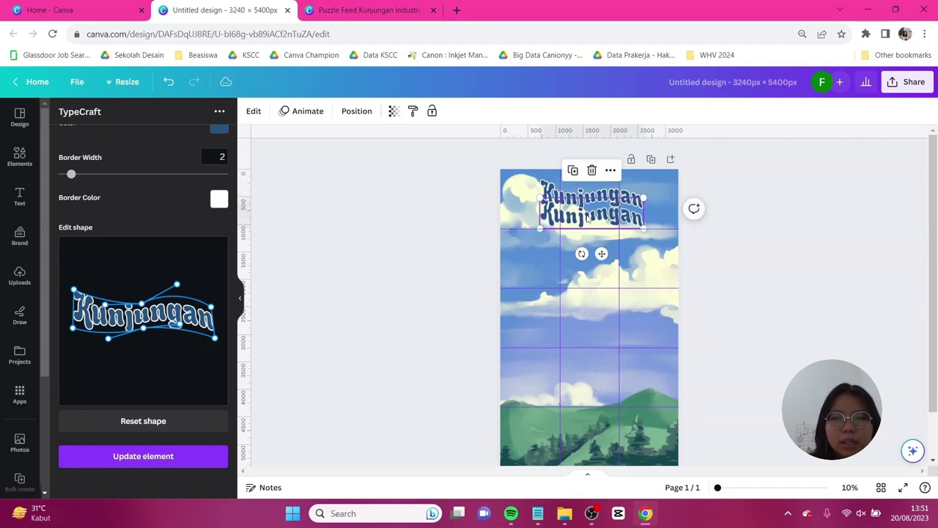
Step: Change the lower title copy's text to "Industri" and update the element
{"action": "scroll", "coordinate": [111, 232], "scroll_direction": "up", "scroll_amount": 3}
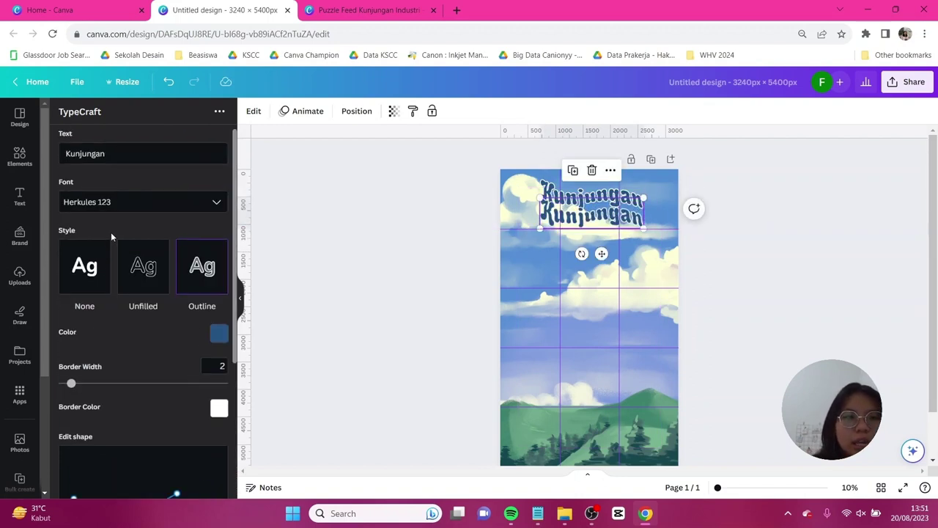
{"action": "triple_click", "coordinate": [139, 156]}
{"action": "type", "text": "Industri"}
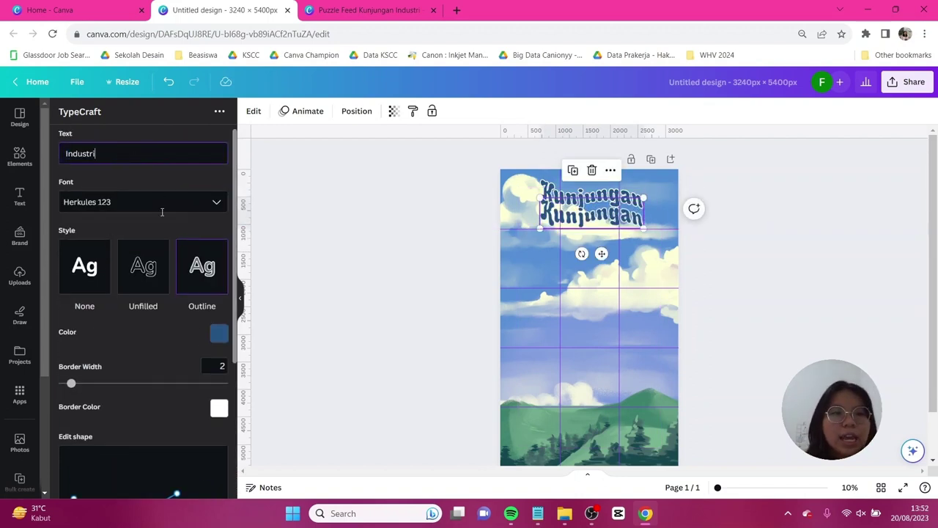
{"action": "scroll", "coordinate": [162, 212], "scroll_direction": "down", "scroll_amount": 3}
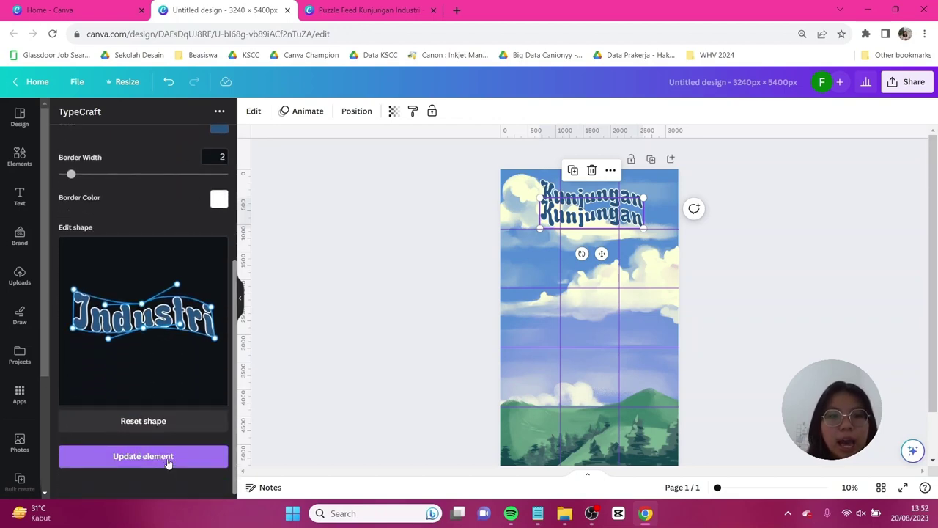
{"action": "left_click", "coordinate": [167, 458]}
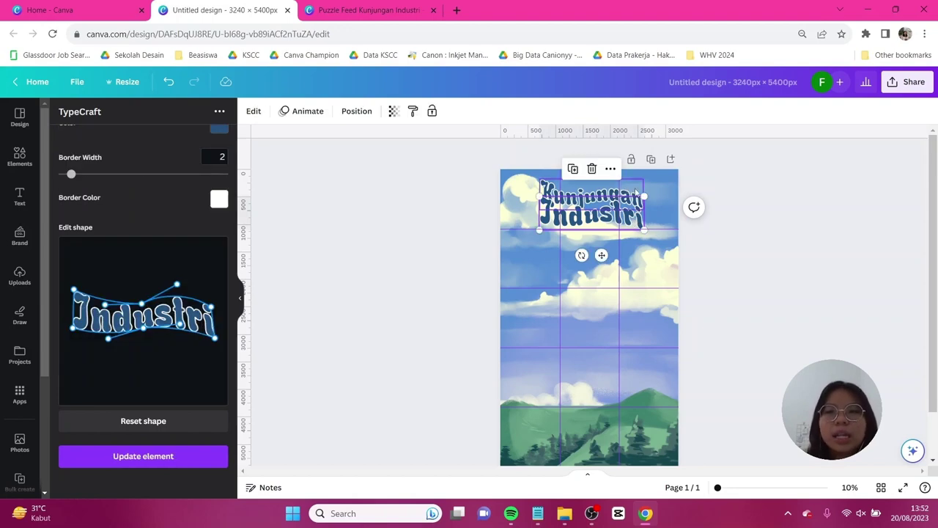
Step: Scale both title words together to about 1831 × 889 px and move them slightly up in the sky
{"action": "left_click", "coordinate": [641, 185]}
{"action": "left_click_drag", "start_coordinate": [644, 179], "coordinate": [639, 181]}
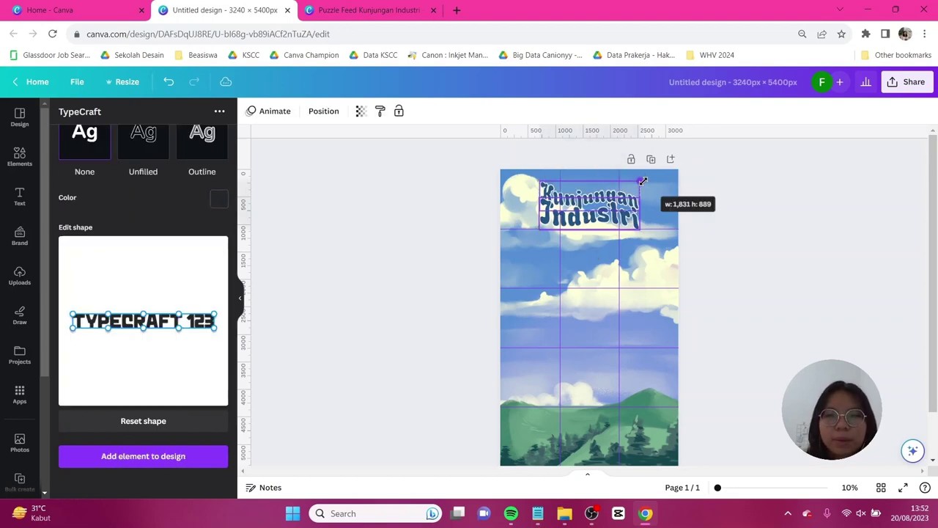
{"action": "left_click_drag", "start_coordinate": [597, 217], "coordinate": [598, 206]}
{"action": "left_click", "coordinate": [704, 236]}
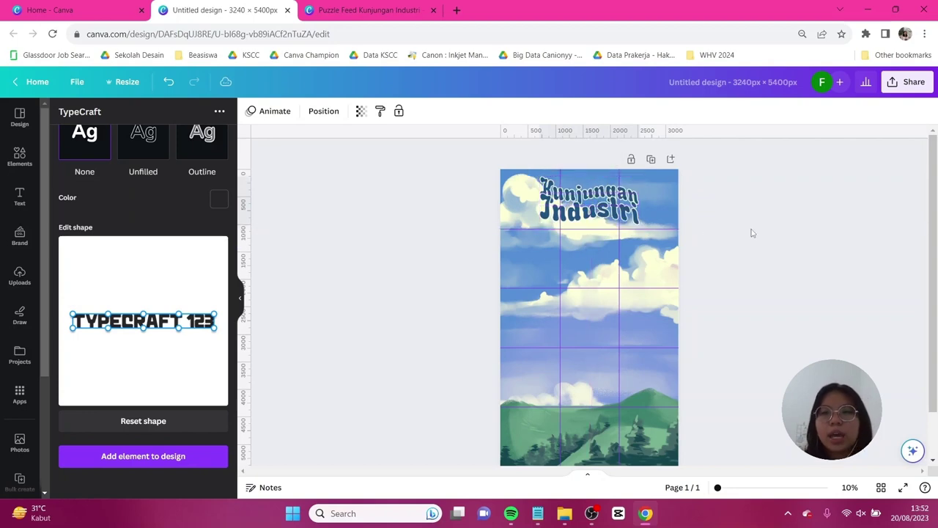
Step: Search the elements library for "bird" and limit the results to graphics
{"action": "scroll", "coordinate": [767, 253], "scroll_direction": "up", "scroll_amount": 3}
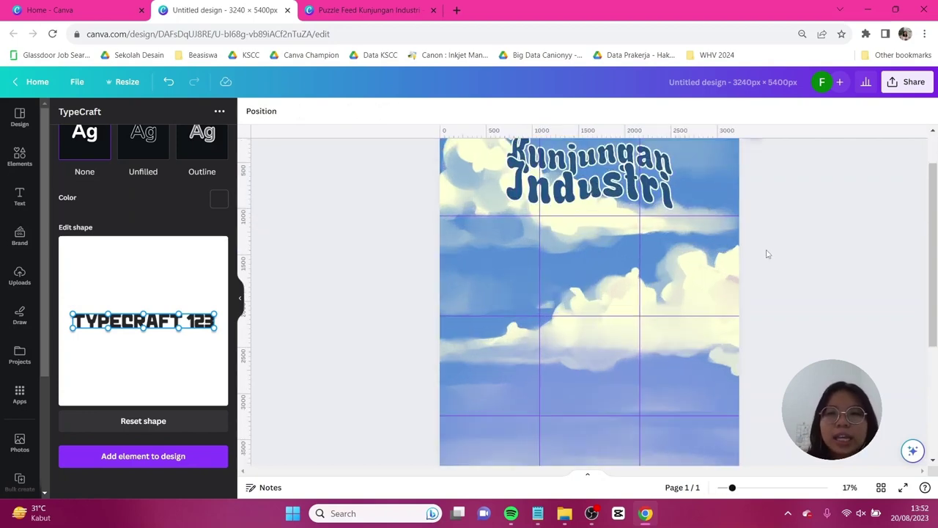
{"action": "scroll", "coordinate": [767, 254], "scroll_direction": "up", "scroll_amount": 1}
{"action": "left_click", "coordinate": [20, 156]}
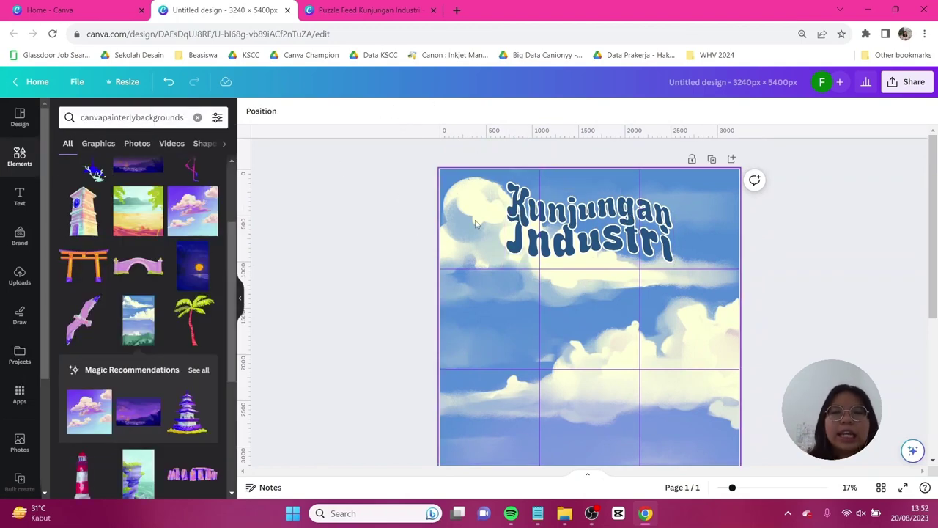
{"action": "left_click", "coordinate": [136, 117]}
{"action": "double_click", "coordinate": [141, 118]}
{"action": "type", "text": "bird"}
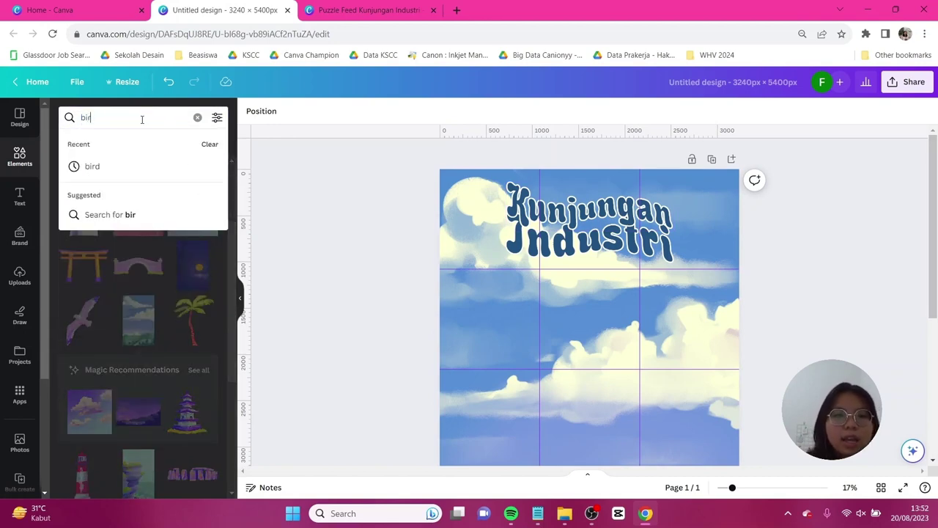
{"action": "key", "text": "Return"}
{"action": "left_click", "coordinate": [96, 143]}
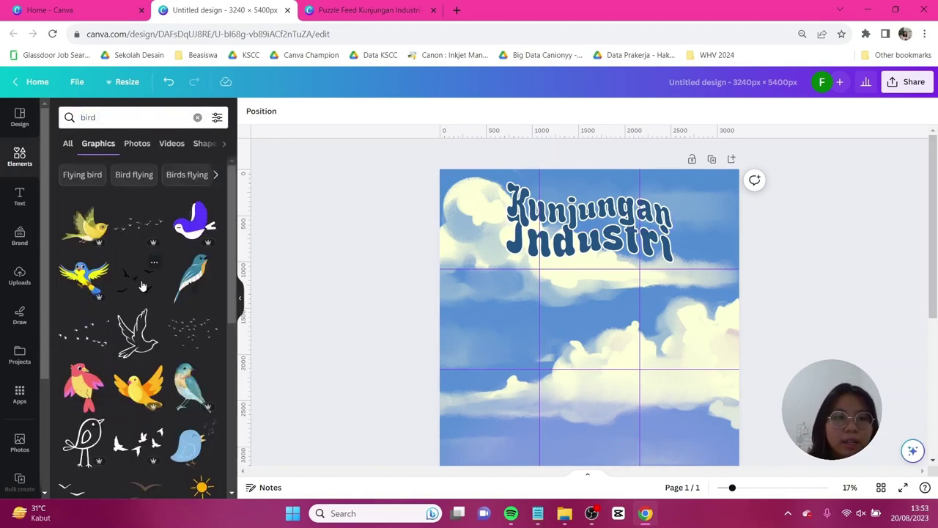
Step: Add the black flying birds graphic and arrange birds on both sides of the "Kunjungan Industri" title
{"action": "left_click_drag", "start_coordinate": [137, 277], "coordinate": [458, 227]}
{"action": "left_click_drag", "start_coordinate": [581, 175], "coordinate": [484, 231]}
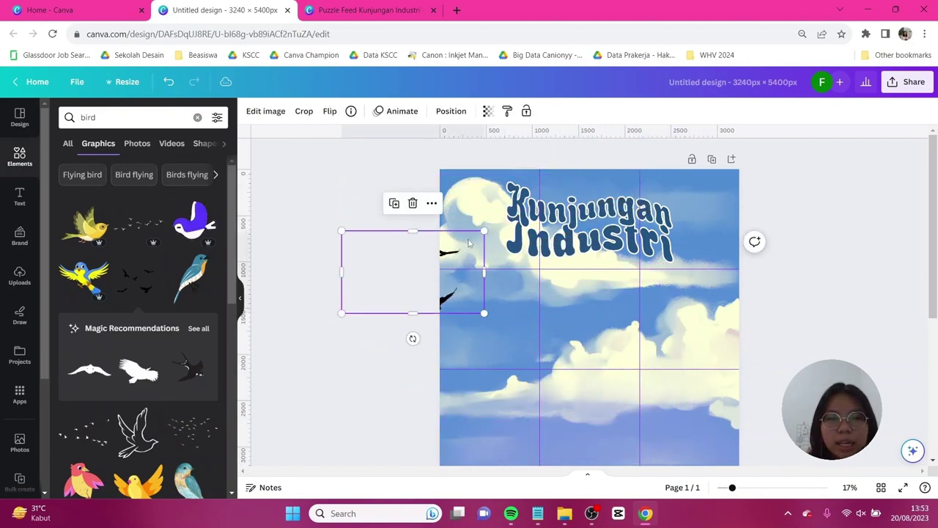
{"action": "left_click_drag", "start_coordinate": [449, 256], "coordinate": [737, 241]}
{"action": "scroll", "coordinate": [860, 286], "scroll_direction": "down", "scroll_amount": 3}
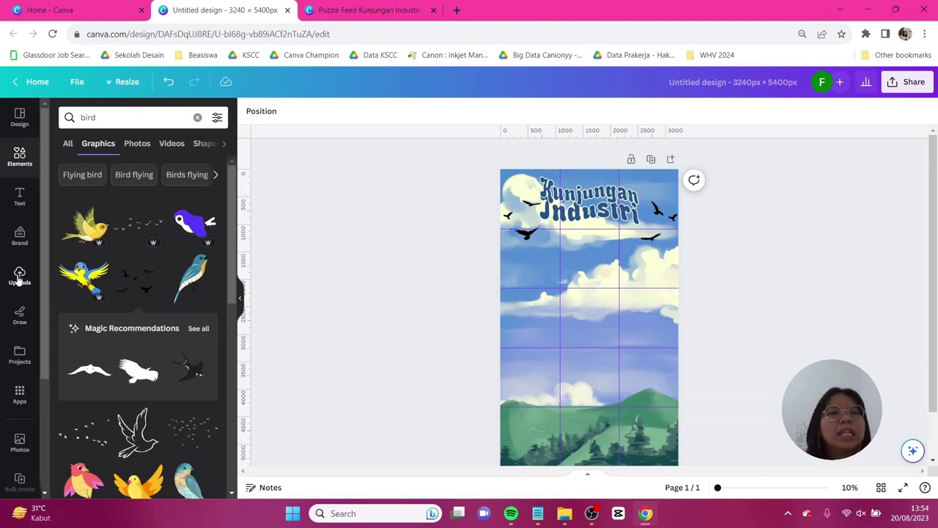
Step: Add the uploaded group photo to the middle of the page
{"action": "left_click", "coordinate": [19, 274]}
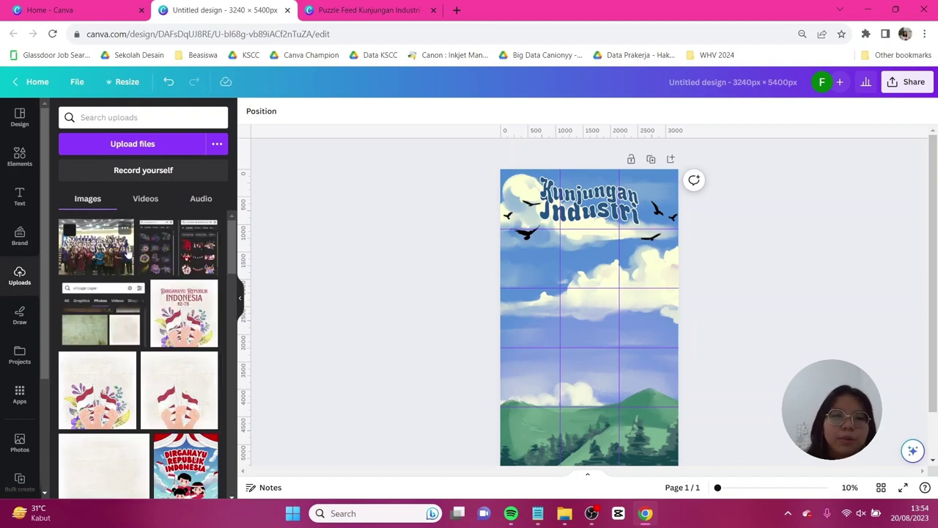
{"action": "left_click", "coordinate": [112, 249]}
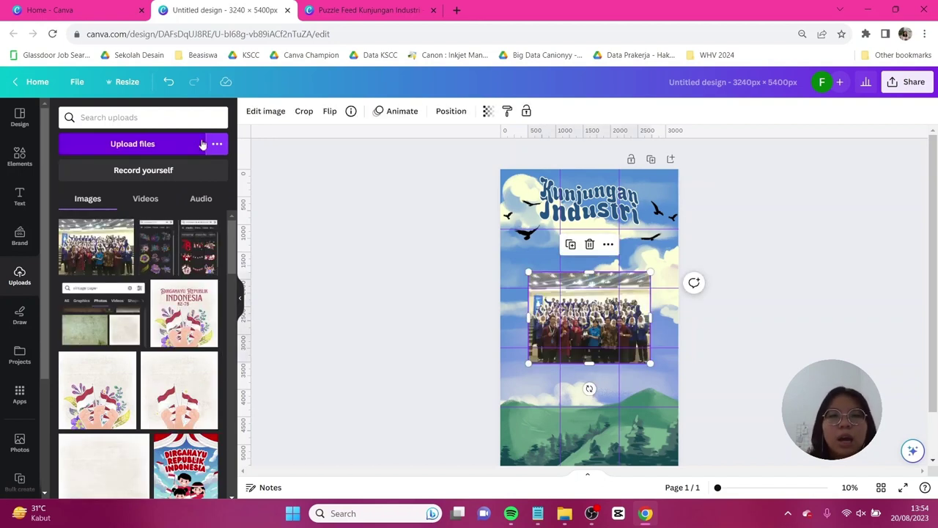
Step: Remove the group photo's background and apply an Outline shadow effect of size 42 to the cut-out people
{"action": "left_click", "coordinate": [265, 112]}
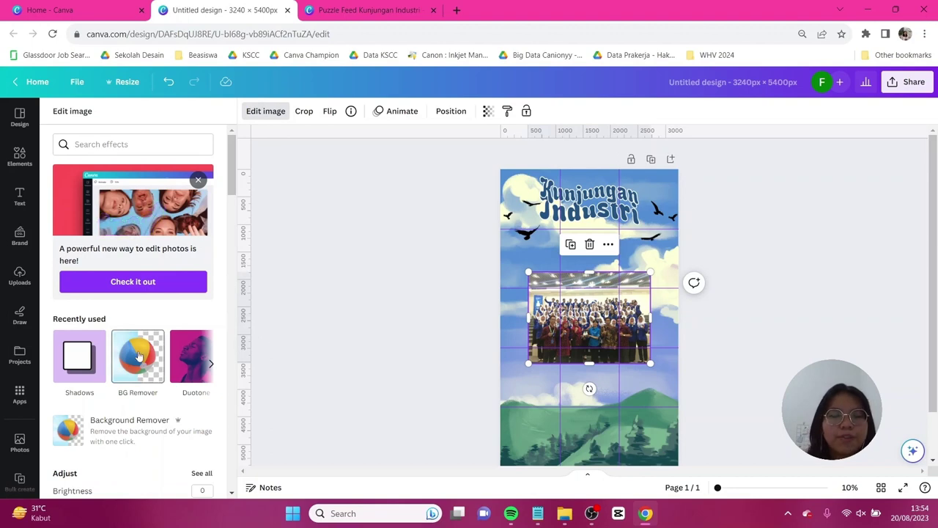
{"action": "key", "text": "ctrl+z"}
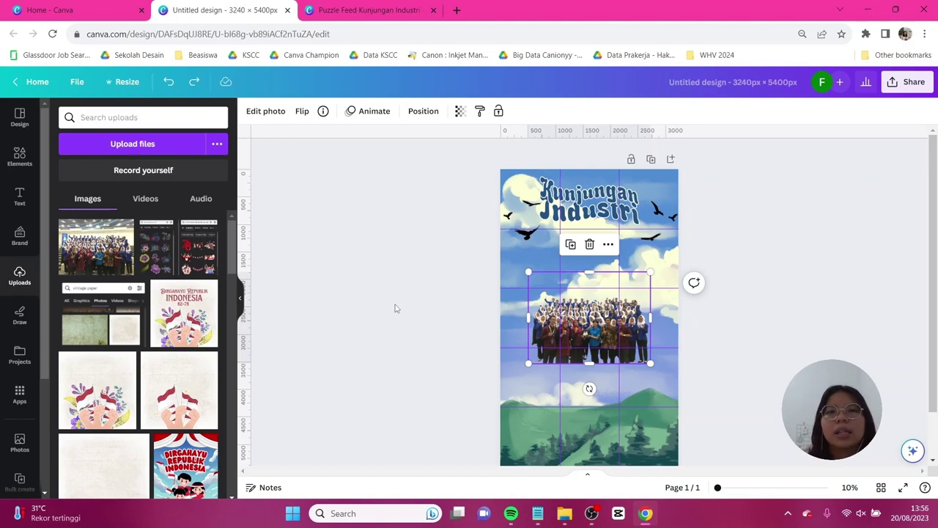
{"action": "left_click", "coordinate": [264, 113]}
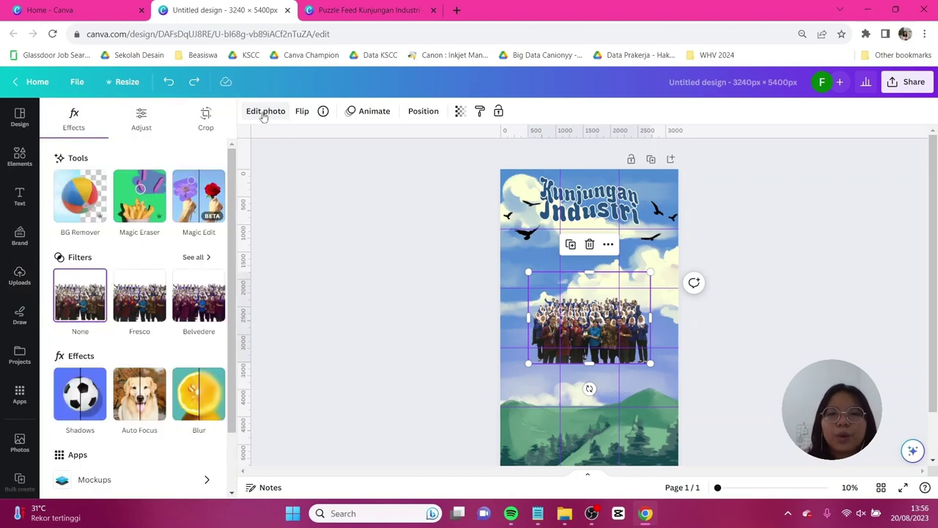
{"action": "left_click", "coordinate": [86, 408]}
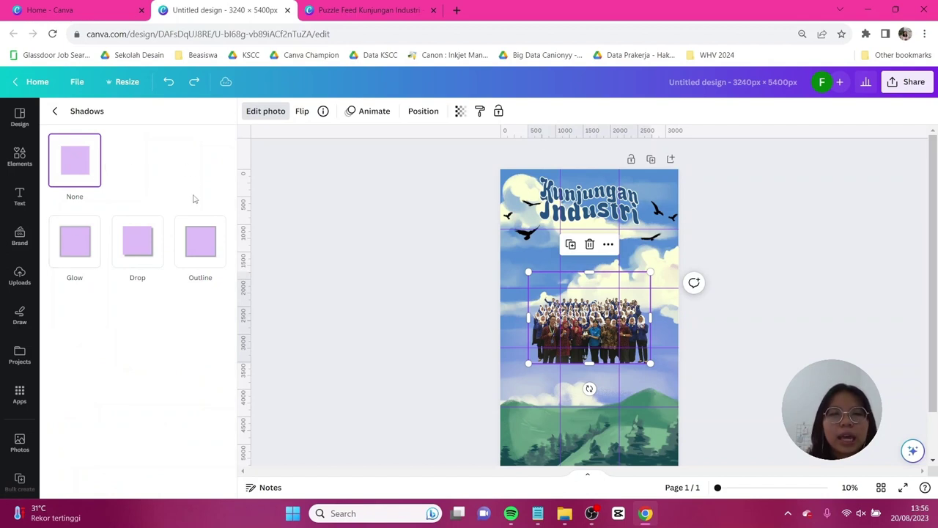
{"action": "left_click", "coordinate": [205, 248]}
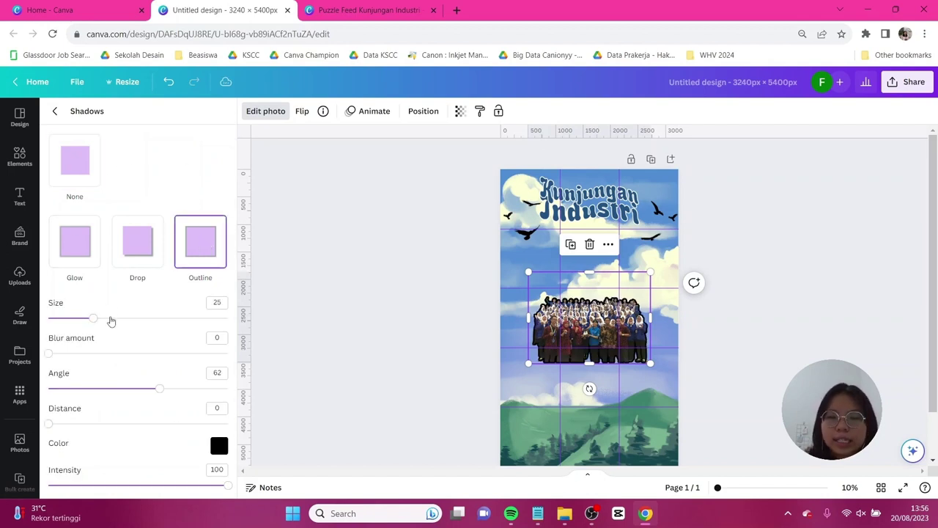
{"action": "left_click_drag", "start_coordinate": [110, 320], "coordinate": [124, 318]}
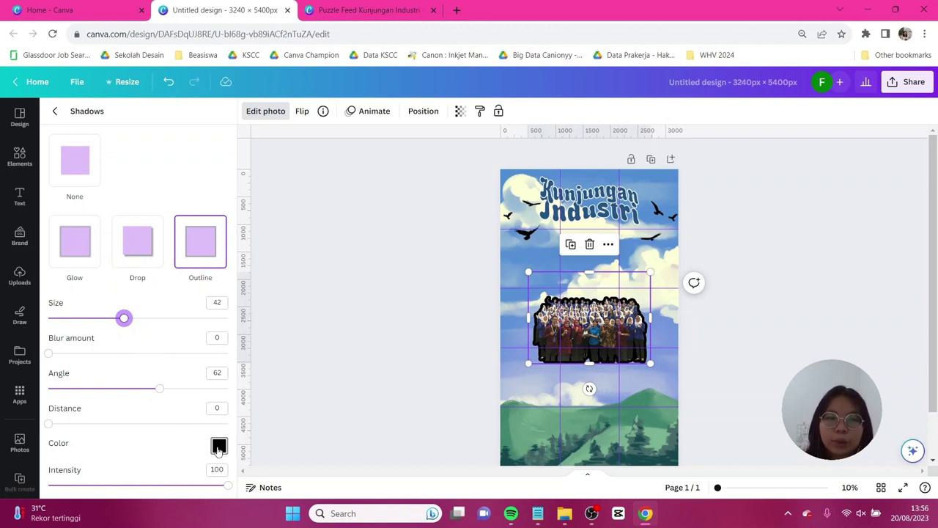
Step: Set the outline colour around the group photo to white, #FFFFFF
{"action": "left_click", "coordinate": [219, 446]}
{"action": "left_click", "coordinate": [219, 446]}
{"action": "left_click", "coordinate": [219, 446]}
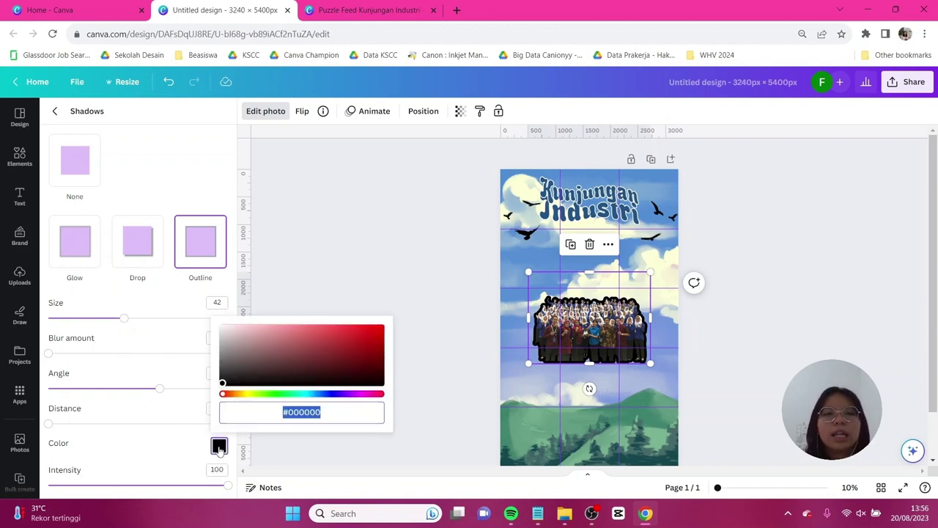
{"action": "left_click_drag", "start_coordinate": [244, 336], "coordinate": [218, 325]}
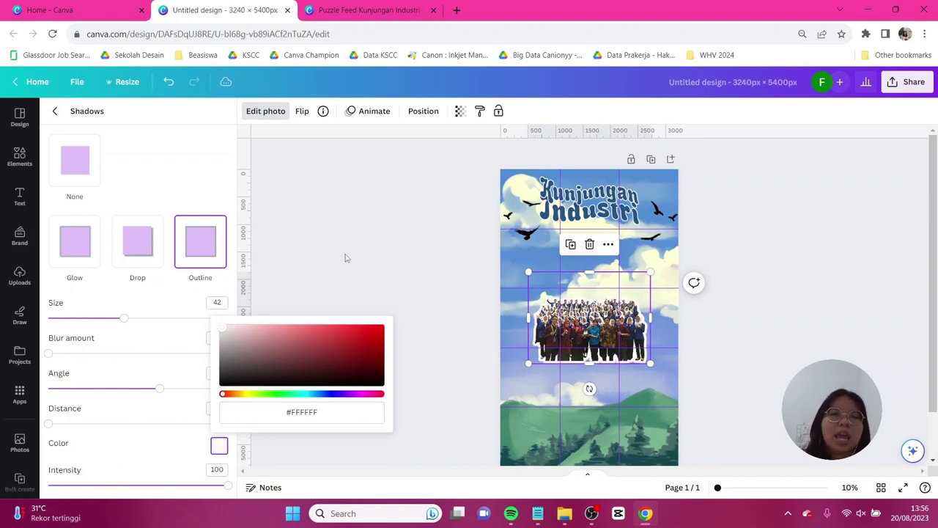
{"action": "left_click", "coordinate": [379, 249]}
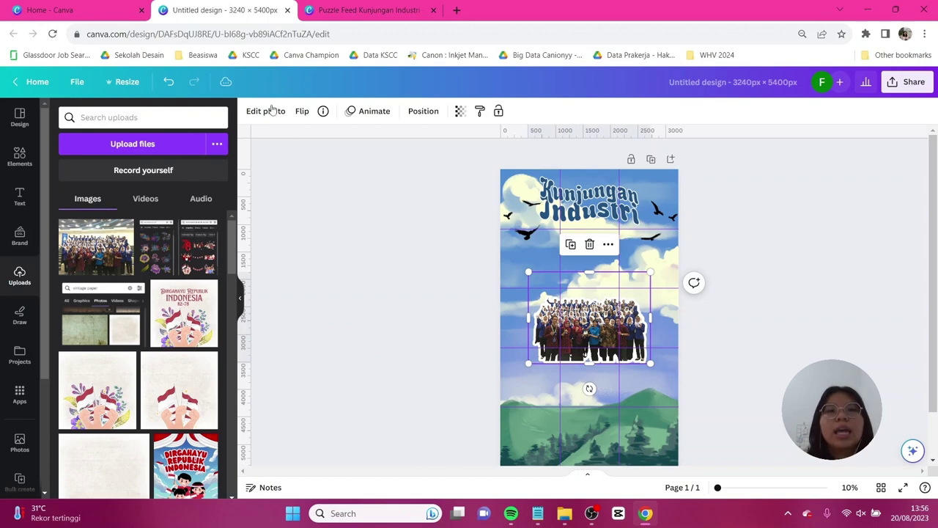
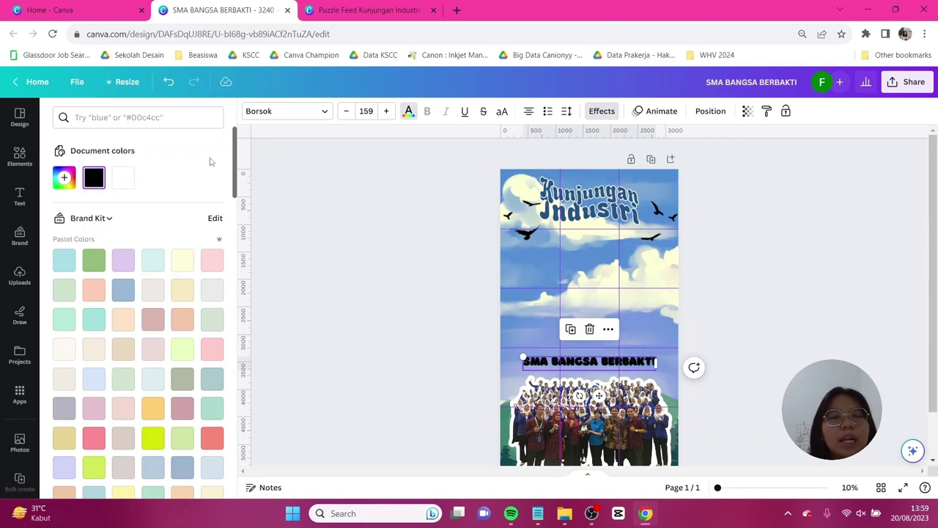
Step: Colour the "SMA BANGSA BERBAKTI" text white and set its outline thickness to 158
{"action": "left_click", "coordinate": [121, 179]}
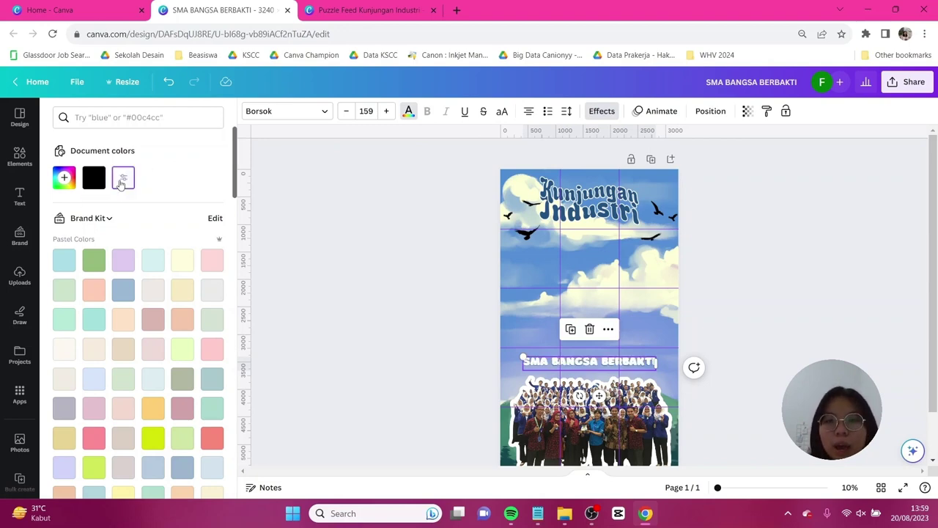
{"action": "left_click", "coordinate": [601, 111]}
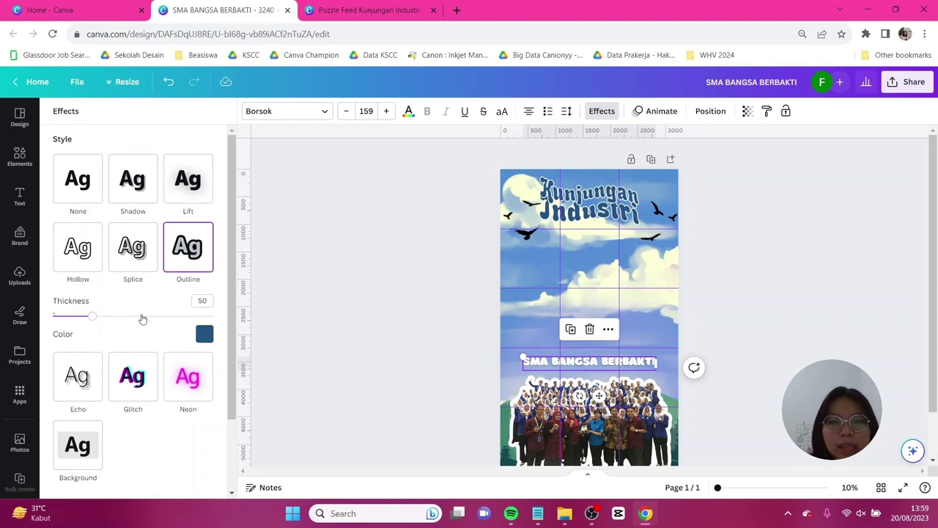
{"action": "left_click_drag", "start_coordinate": [143, 317], "coordinate": [181, 321]}
{"action": "left_click", "coordinate": [751, 289]}
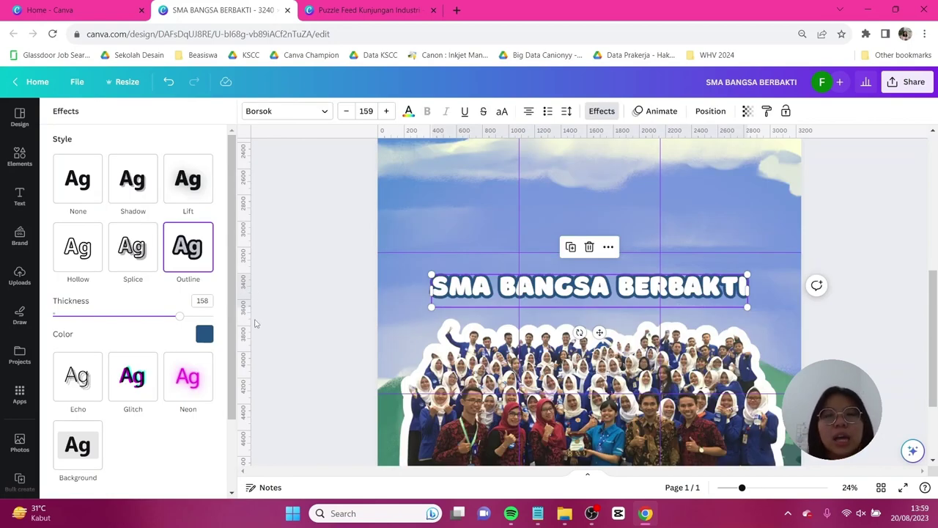
{"action": "left_click", "coordinate": [320, 271]}
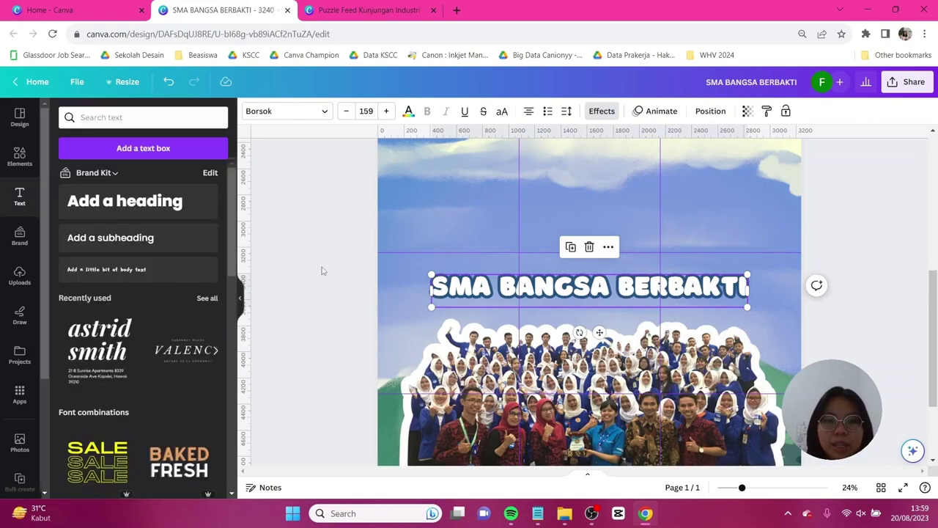
{"action": "scroll", "coordinate": [321, 271], "scroll_direction": "down", "scroll_amount": 3}
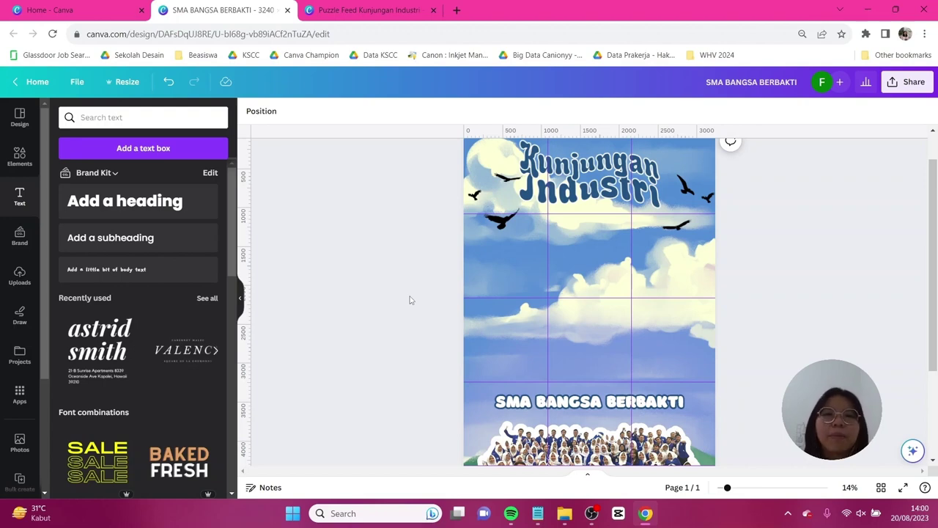
Step: Search the elements library for "POLAROID" and show results of all types, including frames
{"action": "left_click", "coordinate": [20, 158]}
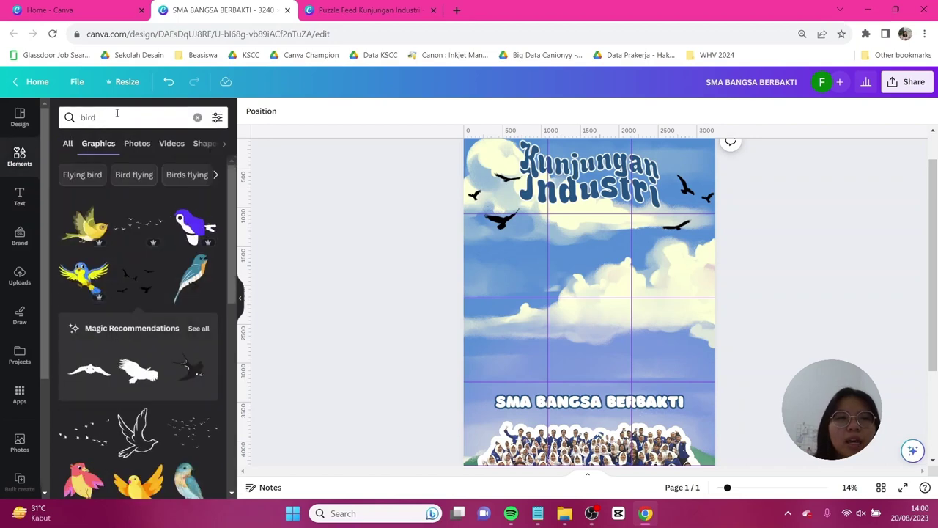
{"action": "left_click", "coordinate": [116, 115]}
{"action": "type", "text": "POLAROID"}
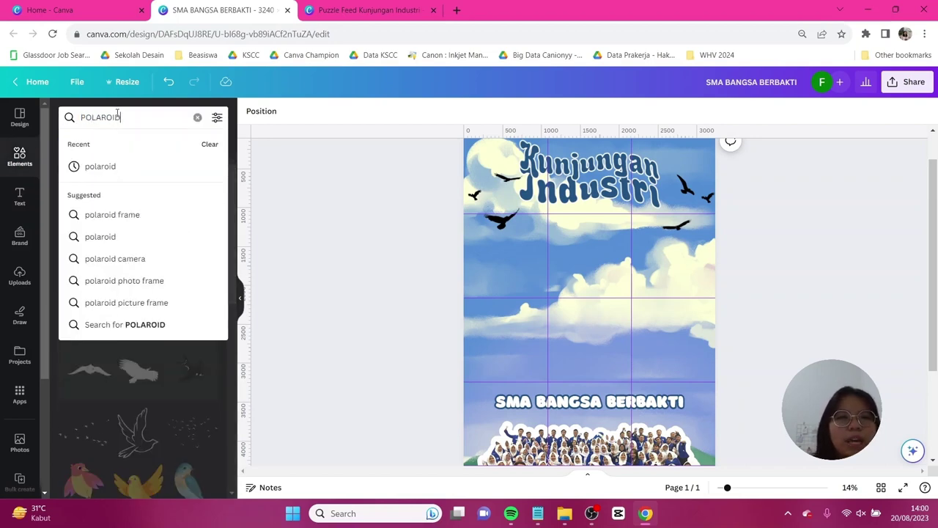
{"action": "key", "text": "Return"}
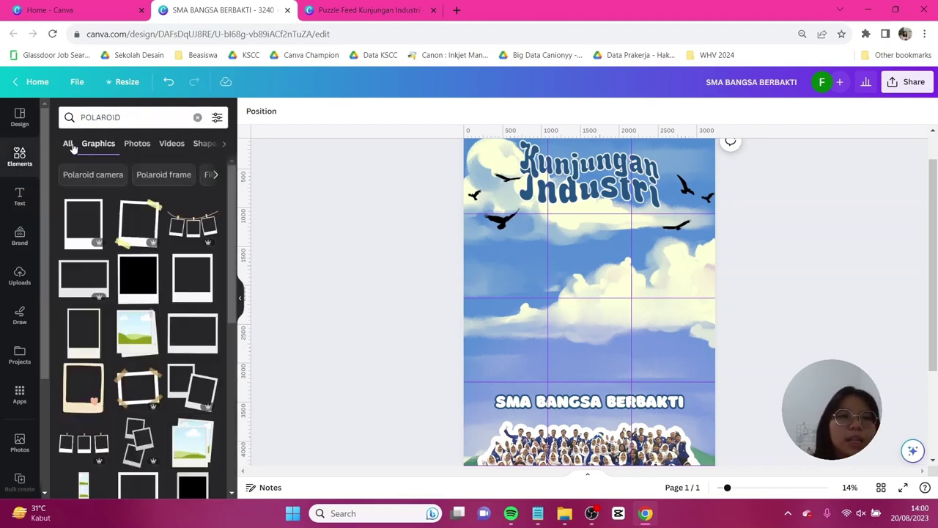
{"action": "left_click", "coordinate": [69, 146]}
{"action": "scroll", "coordinate": [110, 242], "scroll_direction": "down", "scroll_amount": 1}
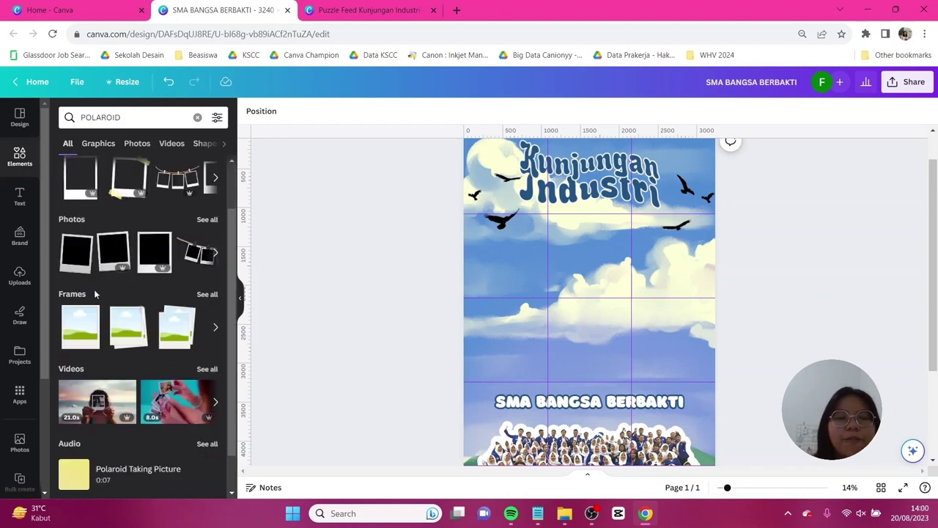
Step: Add the single polaroid frame and place it, shrunk and tilted slightly counterclockwise, on the left side of the sky below the birds
{"action": "left_click", "coordinate": [81, 334]}
{"action": "left_click_drag", "start_coordinate": [593, 347], "coordinate": [559, 299]}
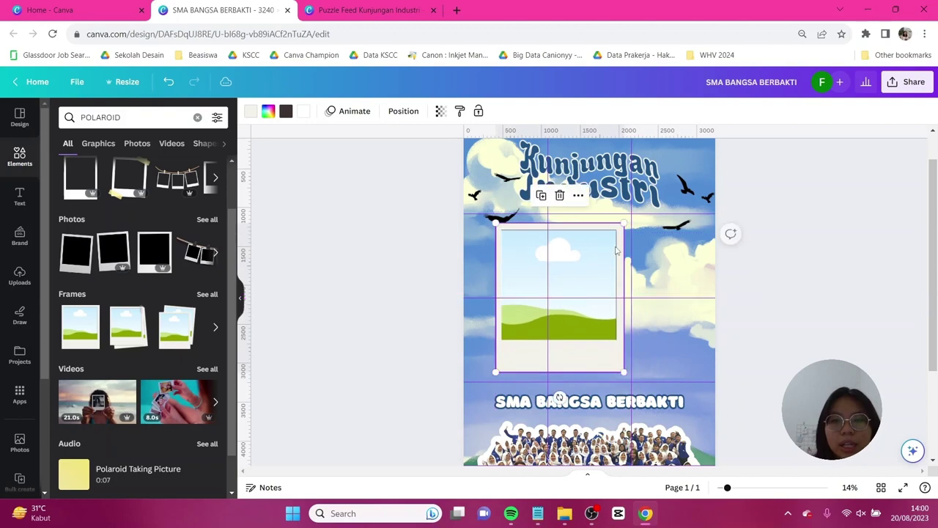
{"action": "left_click_drag", "start_coordinate": [619, 230], "coordinate": [578, 279]}
{"action": "left_click_drag", "start_coordinate": [562, 373], "coordinate": [515, 320]}
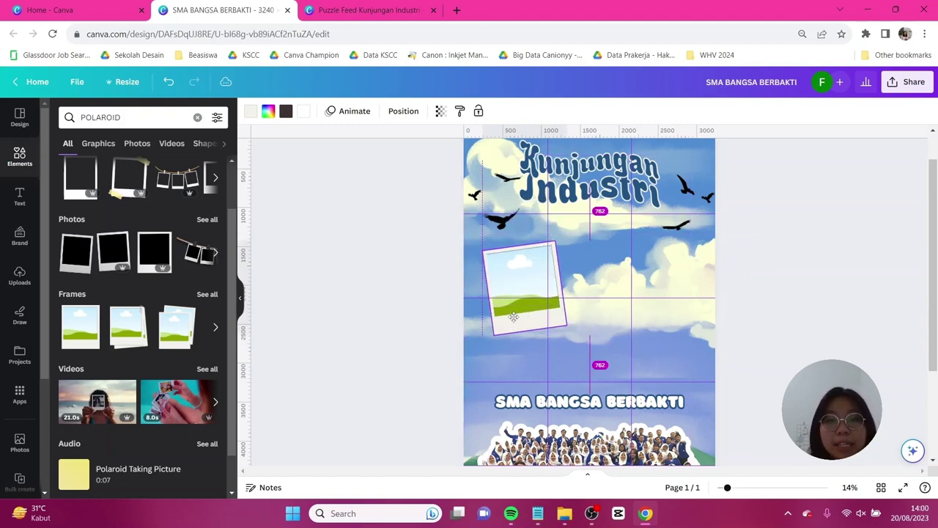
Step: Place a clockwise-tilted polaroid frame above the right end of the "SMA BANGSA BERBAKTI" text and a small landscape polaroid frame above it
{"action": "left_click_drag", "start_coordinate": [175, 324], "coordinate": [630, 306]}
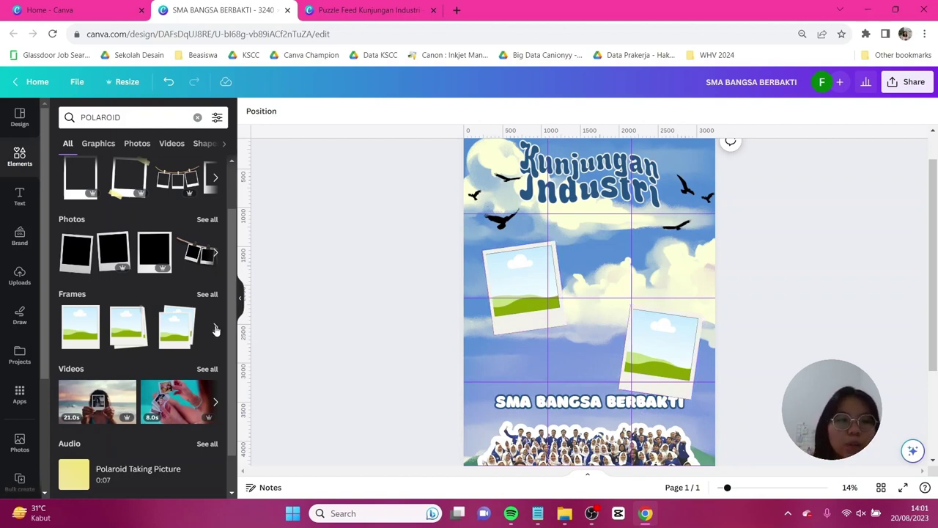
{"action": "left_click", "coordinate": [204, 296]}
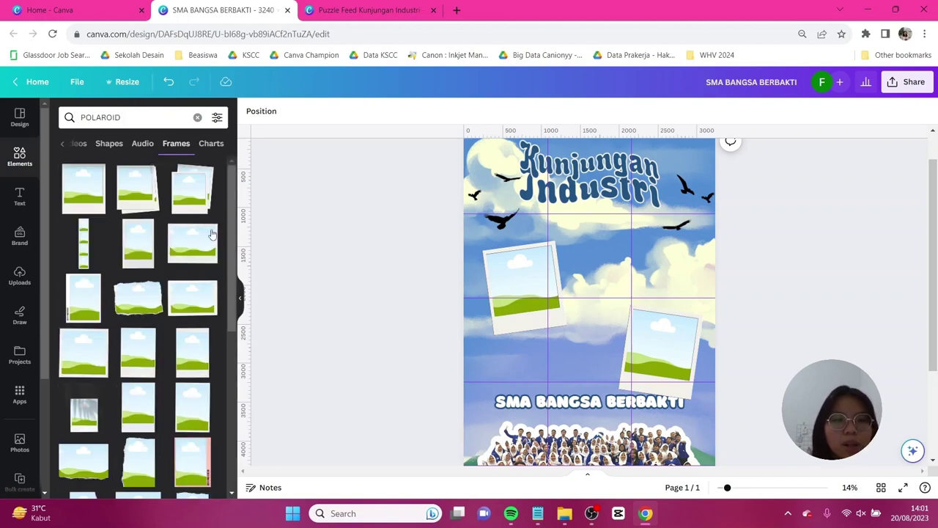
{"action": "left_click", "coordinate": [196, 251]}
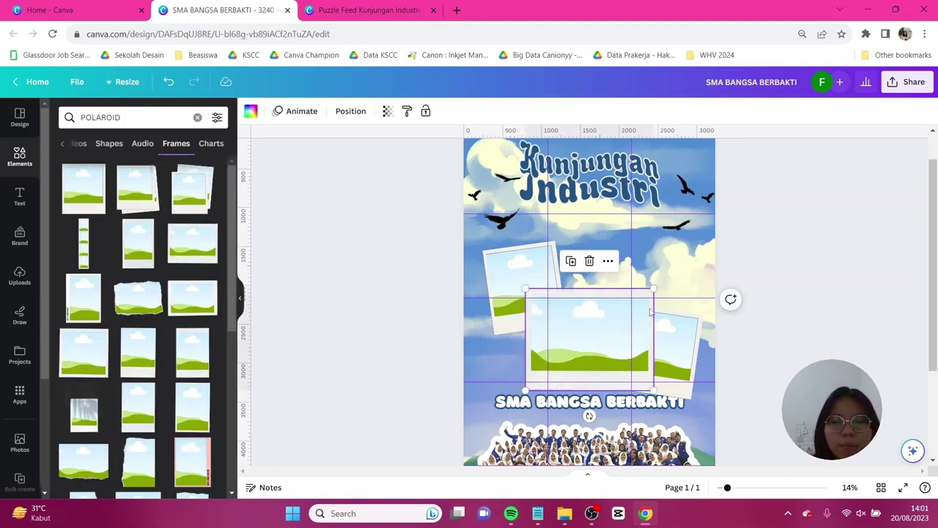
{"action": "left_click_drag", "start_coordinate": [653, 290], "coordinate": [671, 266]}
{"action": "left_click", "coordinate": [845, 315]}
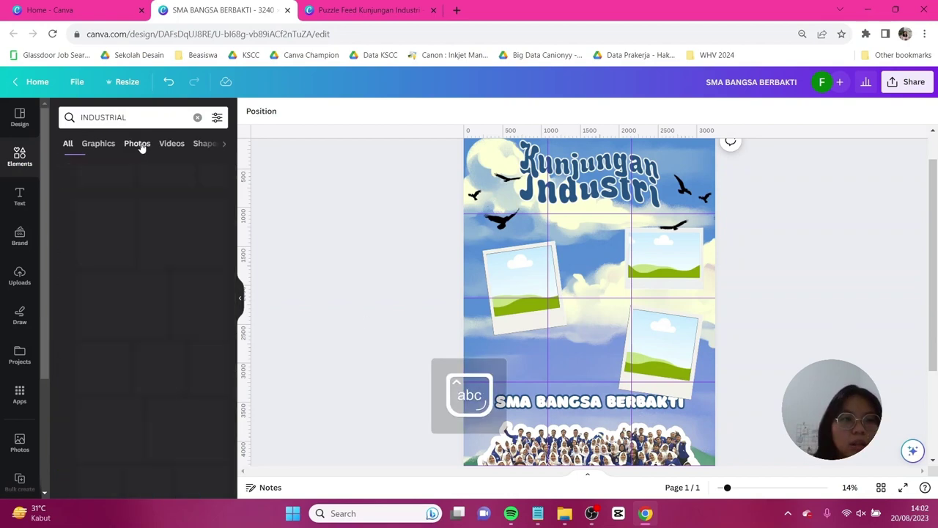
Step: Limit the "INDUSTRIAL" search to photos and fill the three polaroid frames with warehouse and factory worker pictures
{"action": "left_click", "coordinate": [137, 143]}
{"action": "scroll", "coordinate": [138, 307], "scroll_direction": "down", "scroll_amount": 5}
{"action": "left_click", "coordinate": [137, 268]}
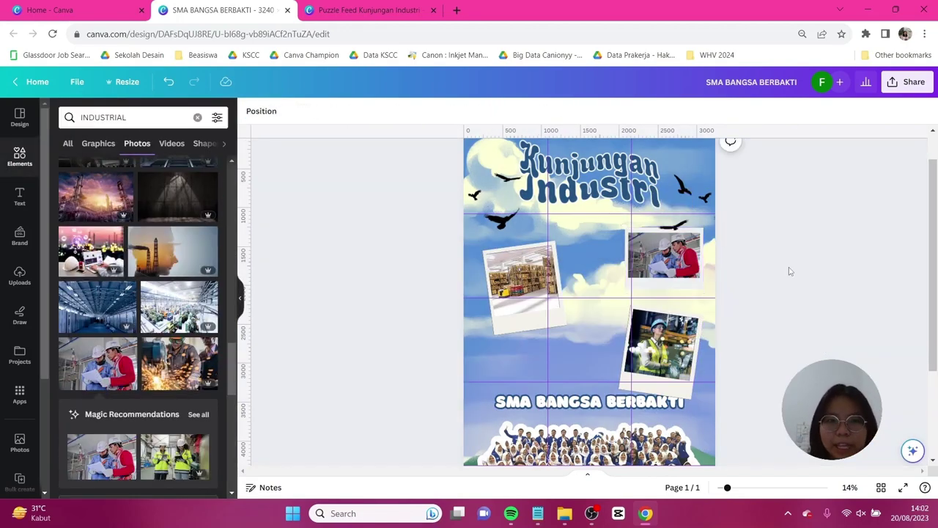
Step: Search the graphics for "sticky notes" and add the orange rounded note with the dashed border to the page
{"action": "left_click", "coordinate": [20, 156]}
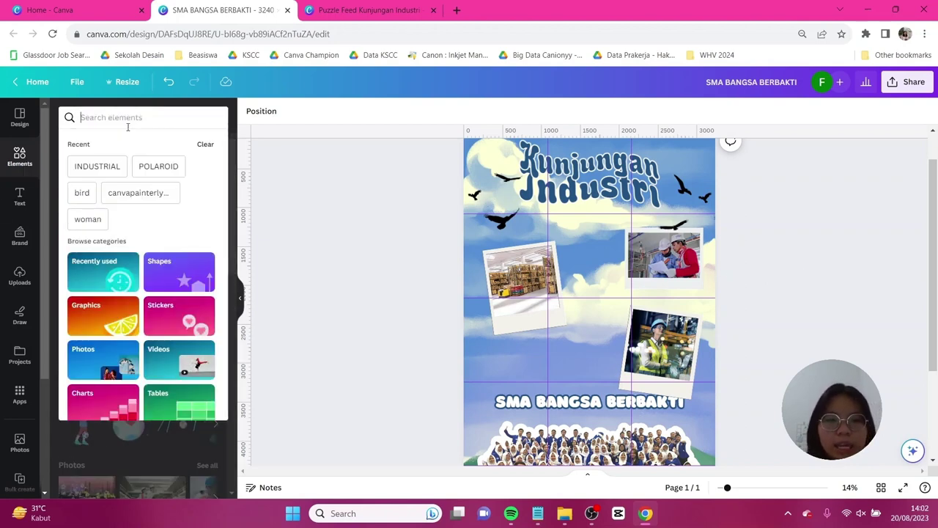
{"action": "type", "text": "sticky notes"}
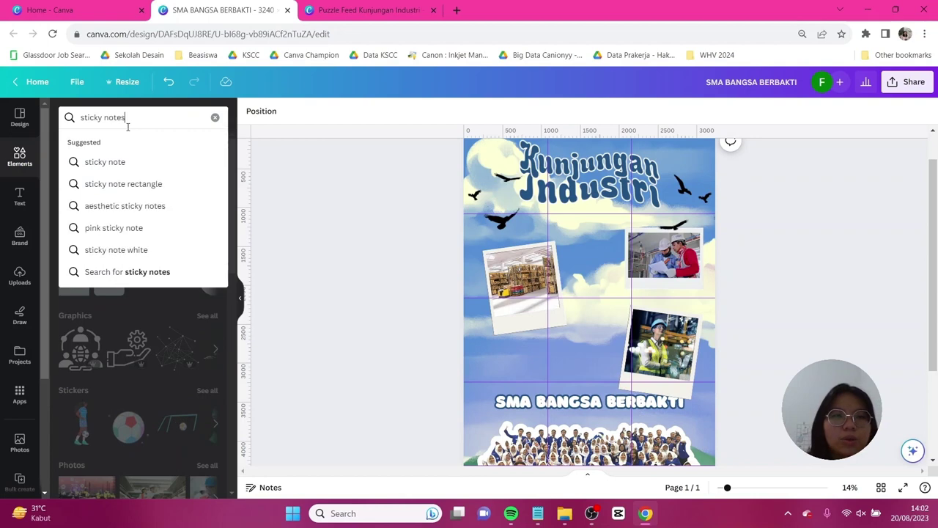
{"action": "key", "text": "Return"}
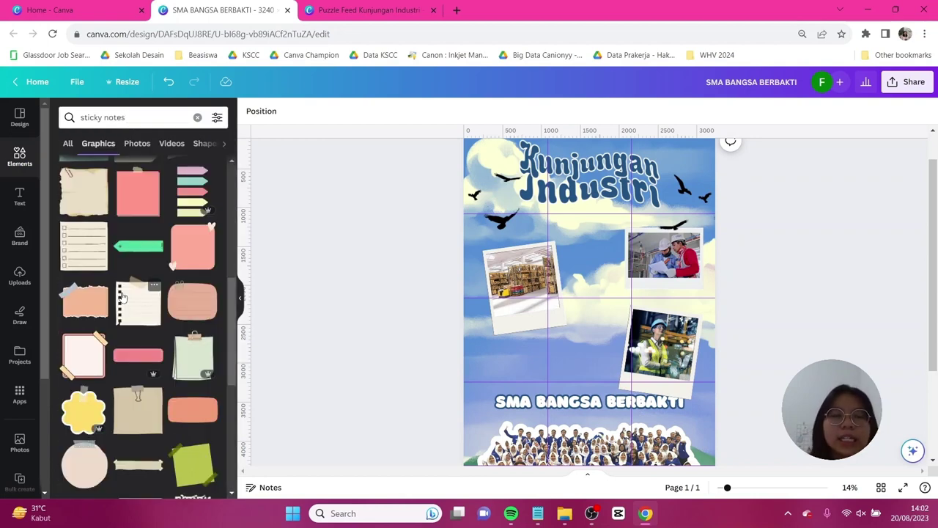
{"action": "scroll", "coordinate": [122, 296], "scroll_direction": "down", "scroll_amount": 5}
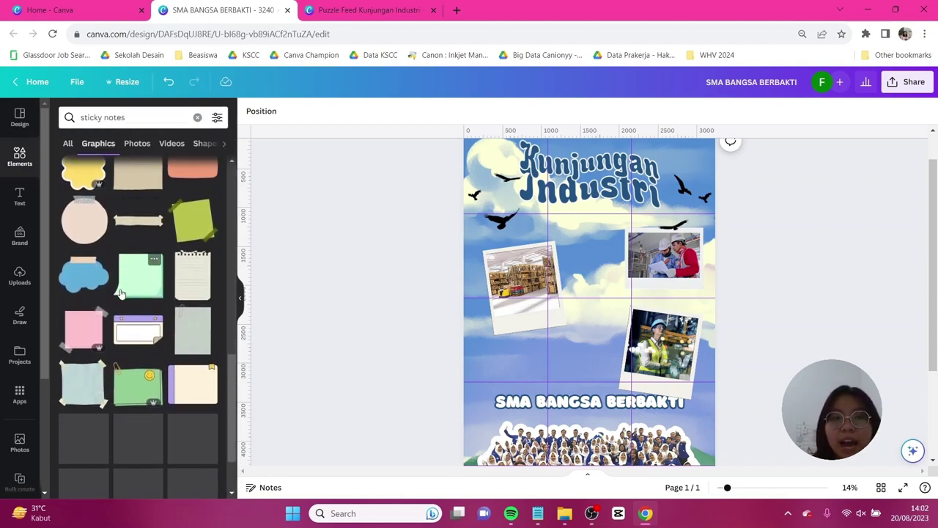
{"action": "scroll", "coordinate": [121, 293], "scroll_direction": "down", "scroll_amount": 3}
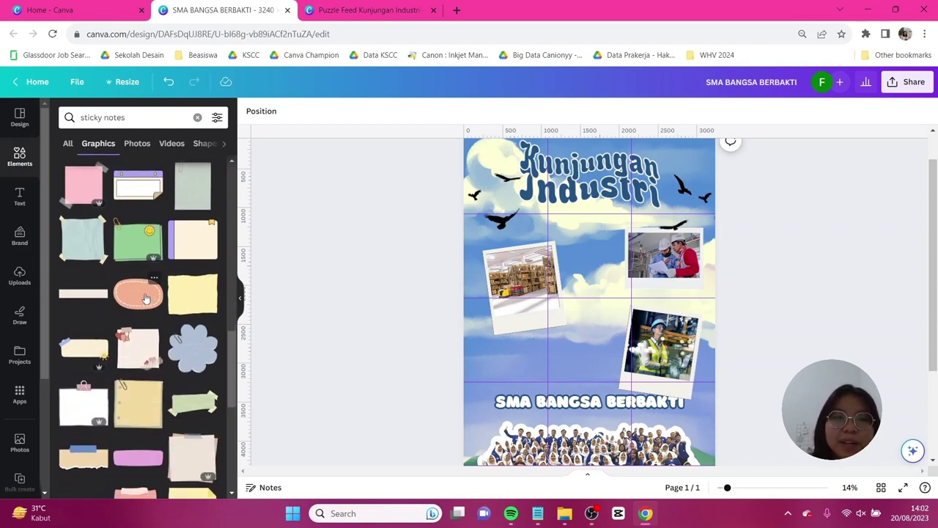
{"action": "left_click", "coordinate": [144, 299]}
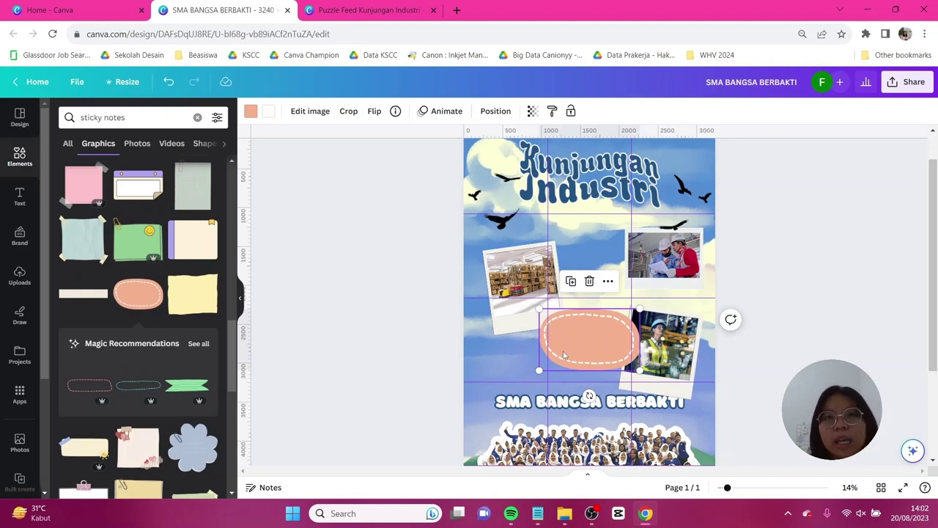
Step: Recolor the rounded note white (#FFFFFF) and its dashed border with the dark blue sampled from the "Kunjungan Industri" title
{"action": "left_click", "coordinate": [250, 114]}
{"action": "double_click", "coordinate": [212, 177]}
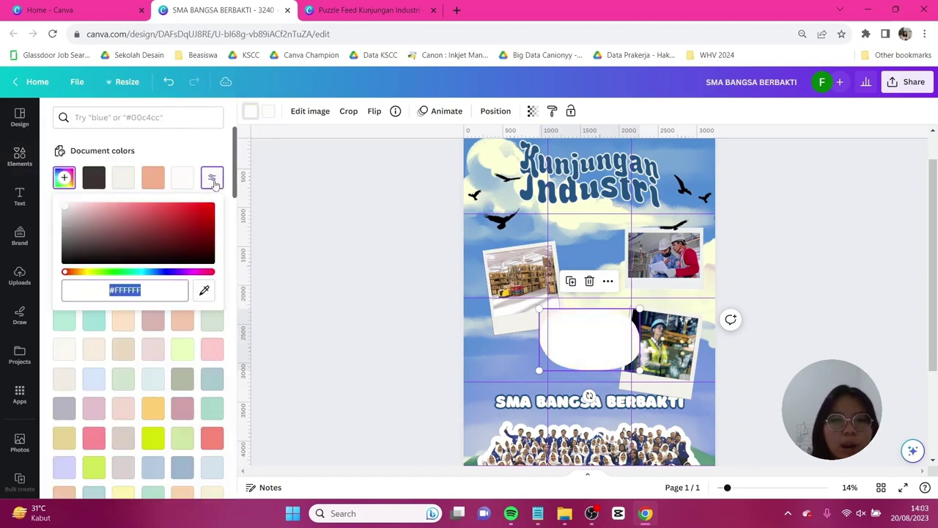
{"action": "left_click", "coordinate": [268, 114]}
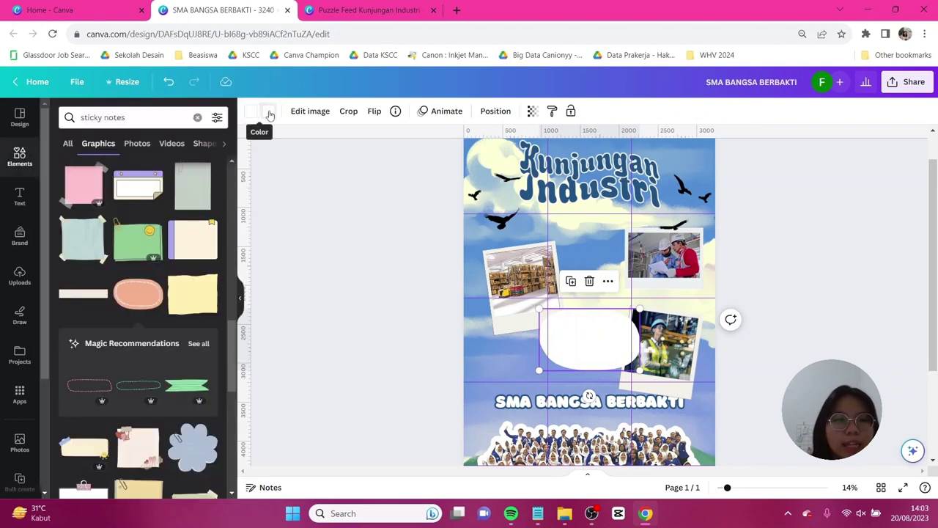
{"action": "left_click", "coordinate": [268, 114]}
{"action": "left_click", "coordinate": [64, 177]}
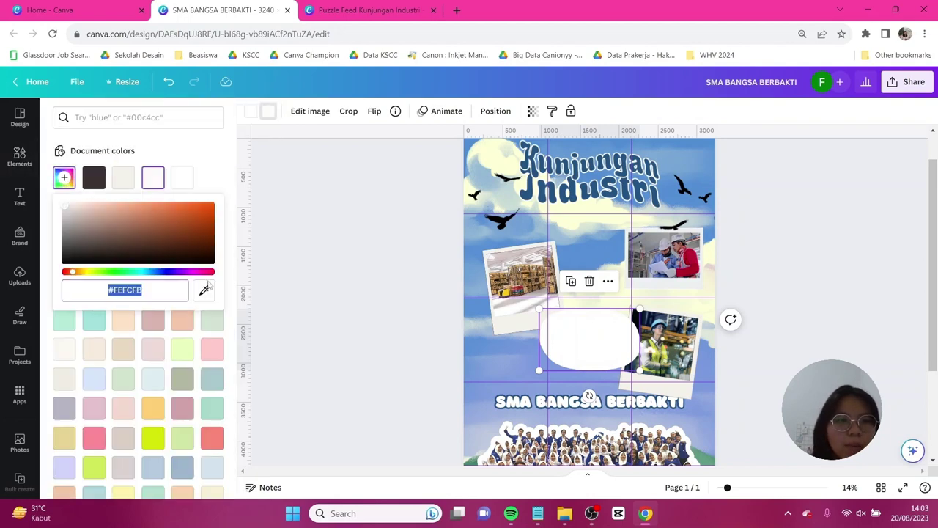
{"action": "left_click", "coordinate": [205, 290]}
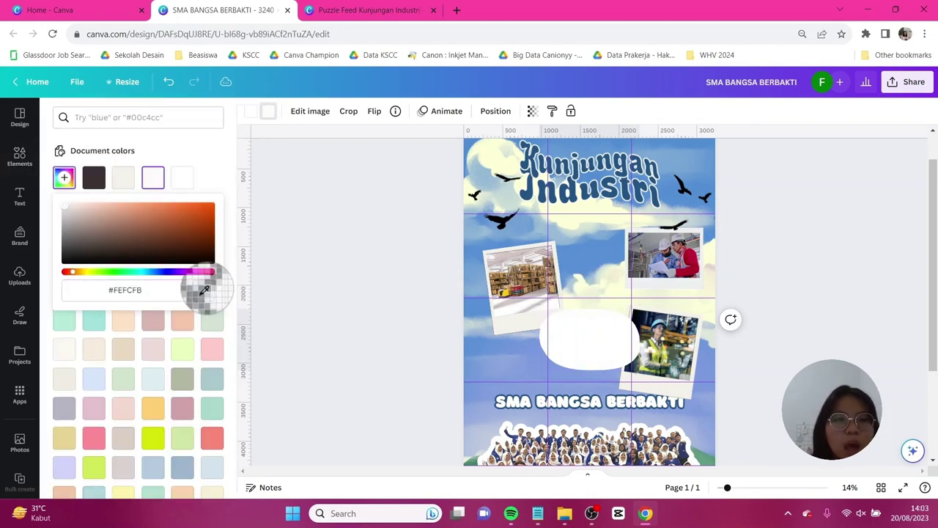
{"action": "left_click", "coordinate": [546, 185]}
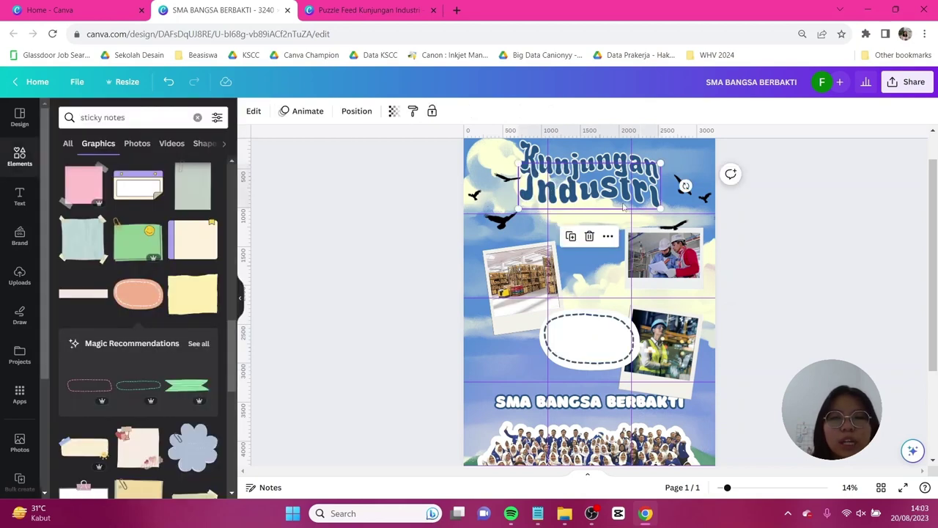
Step: Shrink the note and place it between the two upper polaroids, then put a duplicate below the warehouse polaroid
{"action": "left_click", "coordinate": [633, 317]}
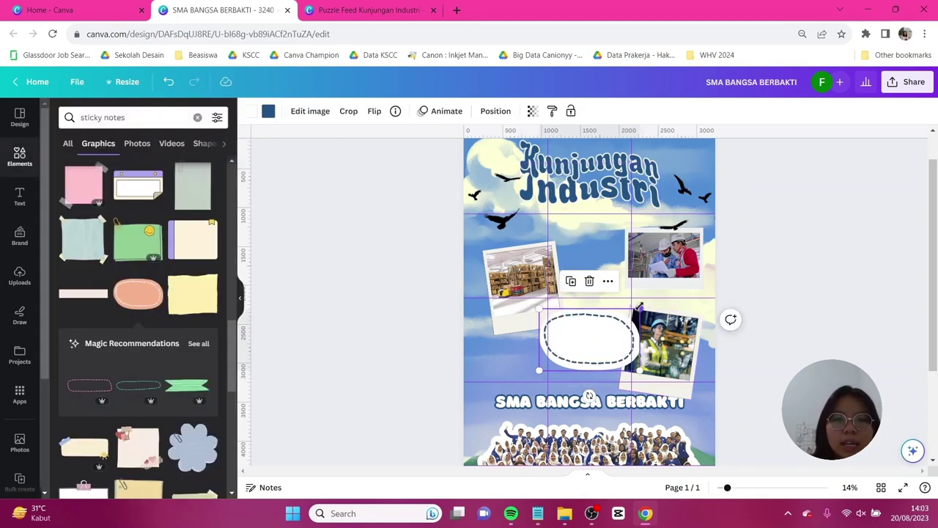
{"action": "left_click_drag", "start_coordinate": [639, 306], "coordinate": [590, 258]}
{"action": "key", "text": "ctrl+d"}
{"action": "left_click_drag", "start_coordinate": [591, 310], "coordinate": [506, 348]}
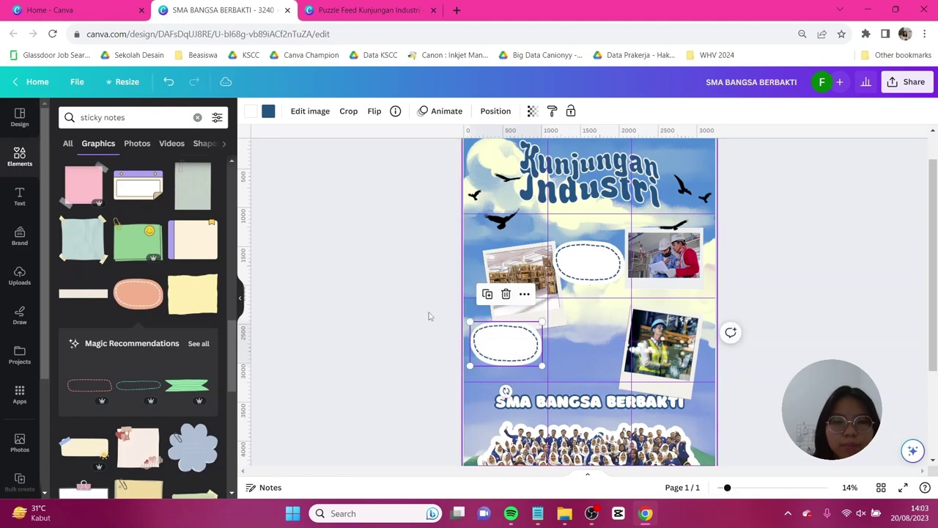
{"action": "left_click", "coordinate": [784, 245]}
Step: Duplicate the "SMA BANGSA BERBAKTI" text above the original and replace the copy's wording with "LOKASI KUNJUNGAN" on two lines
{"action": "left_click", "coordinate": [587, 405]}
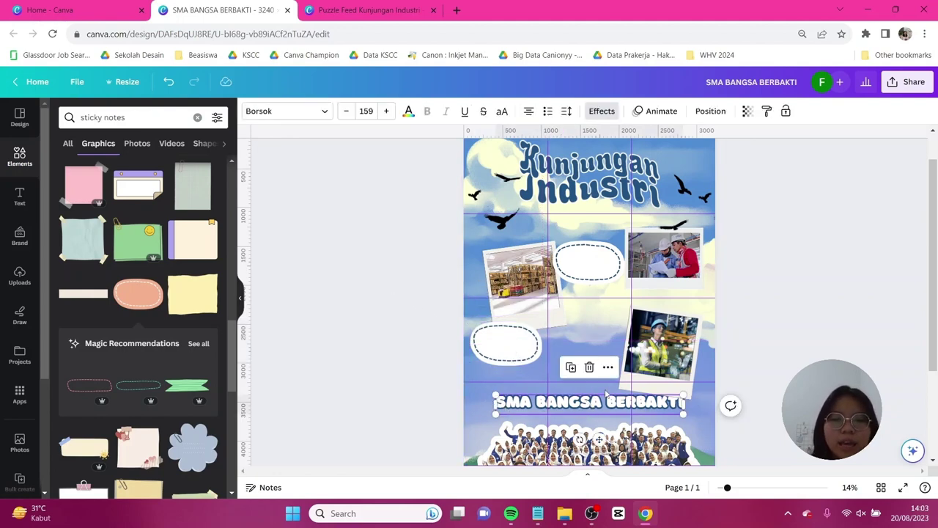
{"action": "left_click_drag", "start_coordinate": [595, 406], "coordinate": [587, 343], "text": "alt"}
{"action": "key", "text": "Caps_Lock"}
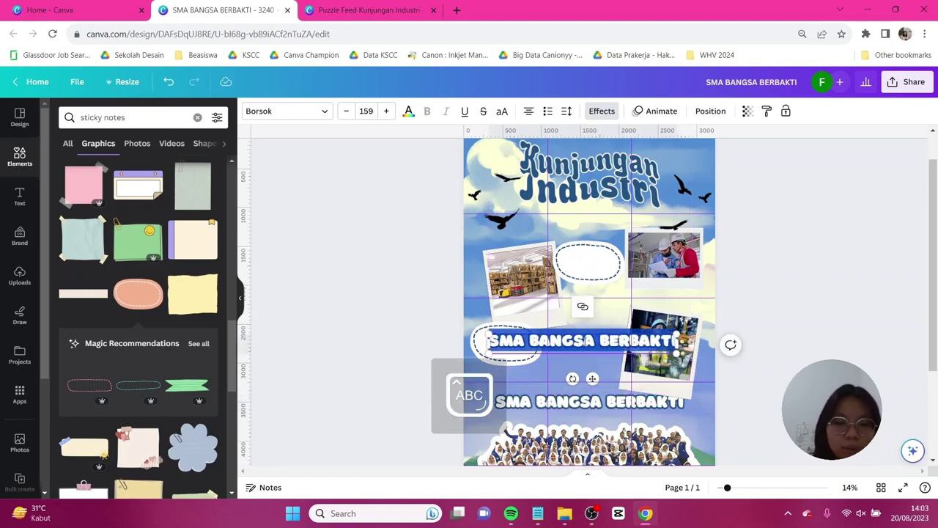
{"action": "type", "text": "LOKASI KUNJU"}
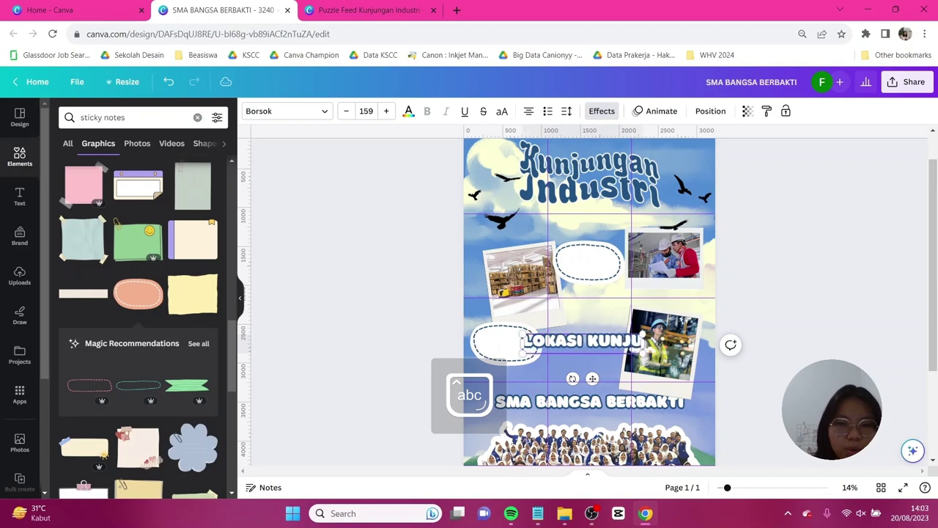
{"action": "type", "text": "NGAN"}
{"action": "left_click", "coordinate": [563, 340]}
{"action": "key", "text": "Return"}
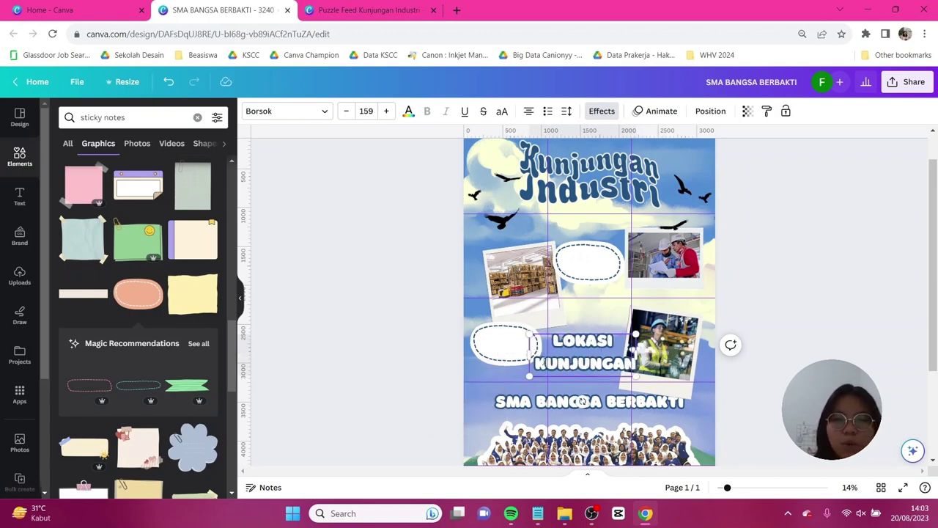
Step: Set the "LOKASI KUNJUNGAN" line spacing to 1.04, shrink the text to size 105 and place it directly above the upper note
{"action": "key", "text": "ctrl+a"}
{"action": "left_click", "coordinate": [565, 110]}
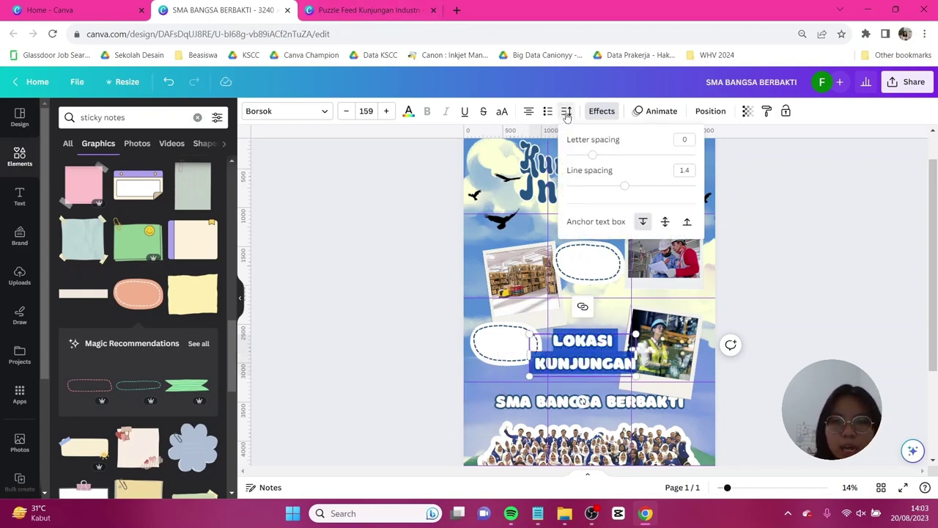
{"action": "left_click", "coordinate": [605, 188]}
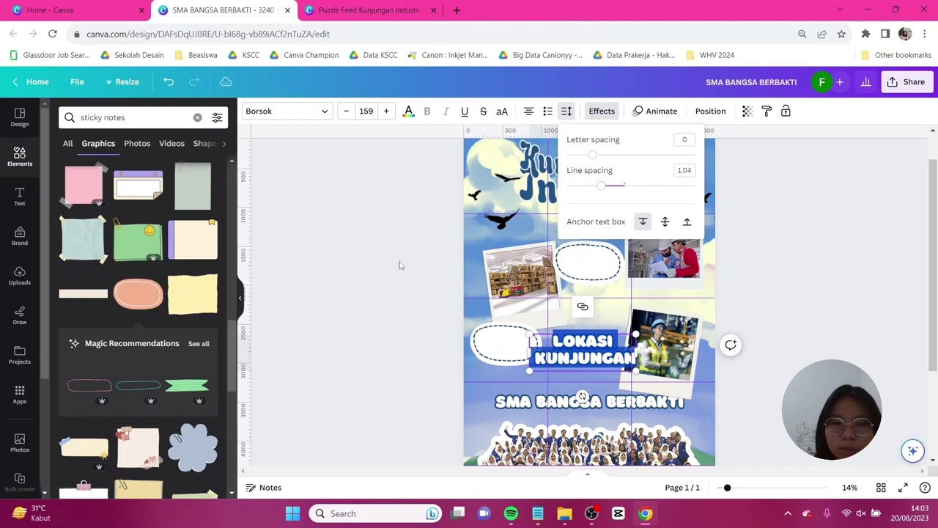
{"action": "left_click_drag", "start_coordinate": [583, 351], "coordinate": [608, 226]}
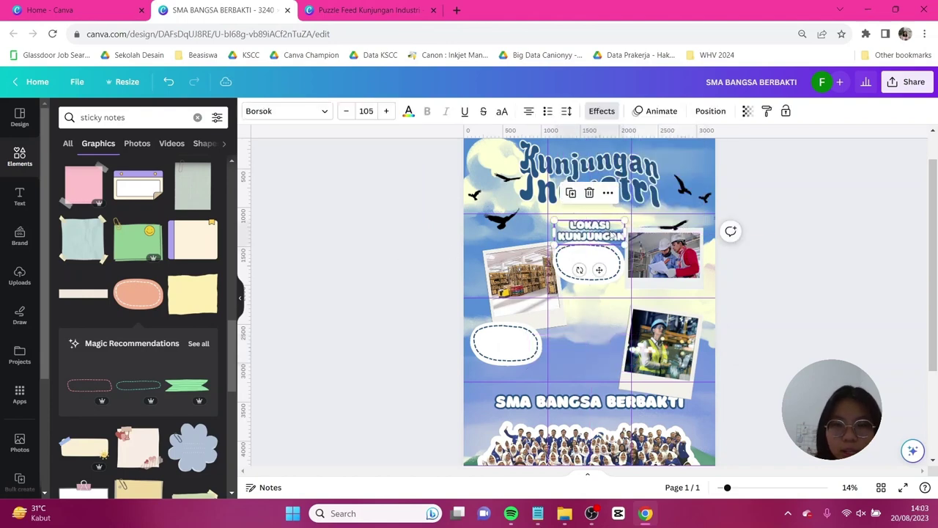
{"action": "left_click", "coordinate": [731, 231]}
Step: Add a subheading below the upper note reading "PT ABC 5 Dasar Perusahaan Yogurt" on two lines
{"action": "left_click", "coordinate": [21, 195]}
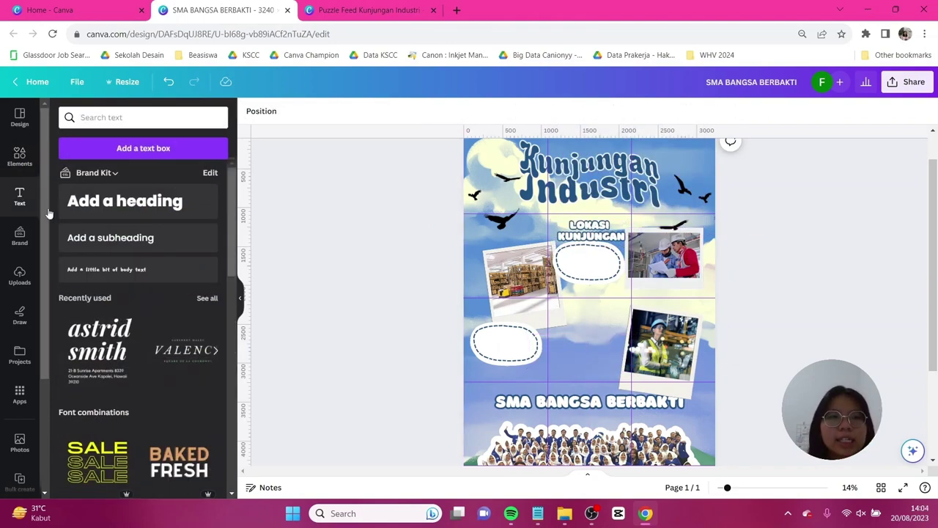
{"action": "left_click", "coordinate": [107, 237]}
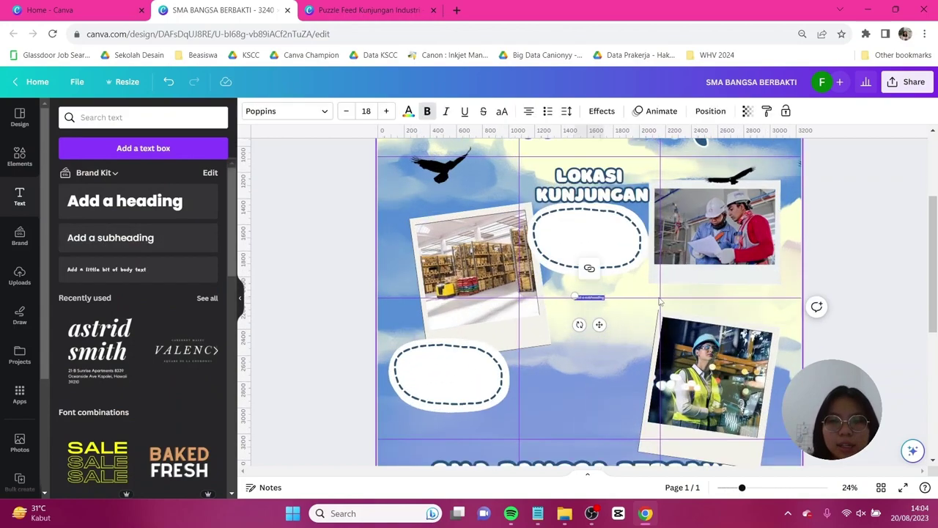
{"action": "scroll", "coordinate": [657, 299], "scroll_direction": "up", "scroll_amount": 1}
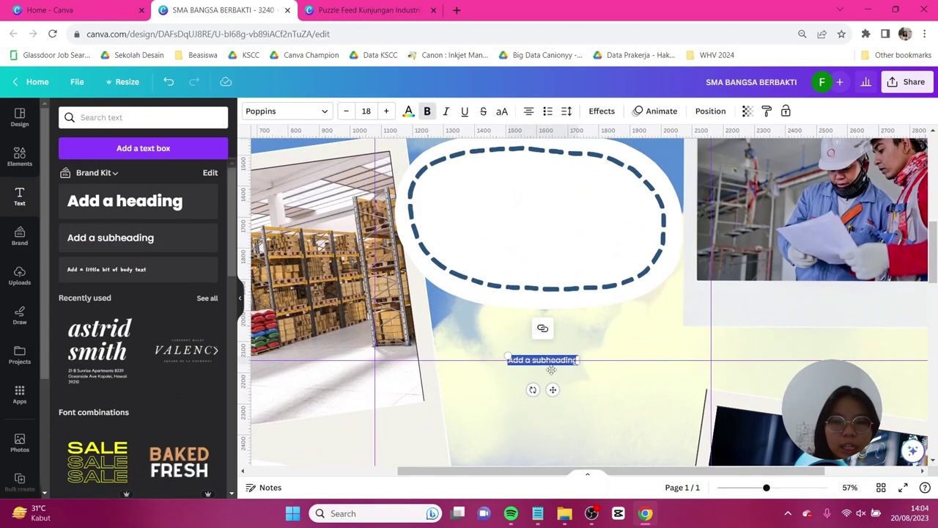
{"action": "left_click", "coordinate": [532, 351]}
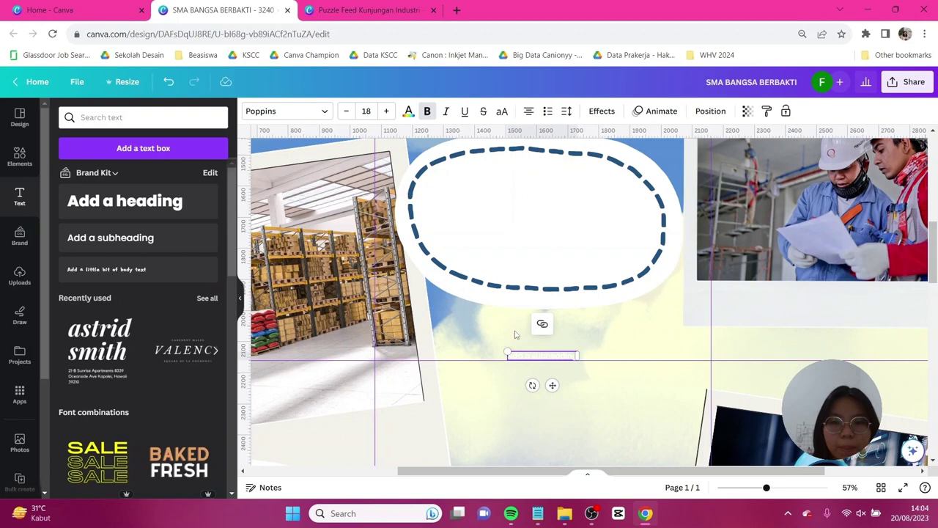
{"action": "triple_click", "coordinate": [552, 357]}
{"action": "mouse_move", "coordinate": [551, 357]}
{"action": "left_mouse_down"}
{"action": "mouse_move", "coordinate": [541, 355]}
{"action": "mouse_move", "coordinate": [550, 354]}
{"action": "left_mouse_up"}
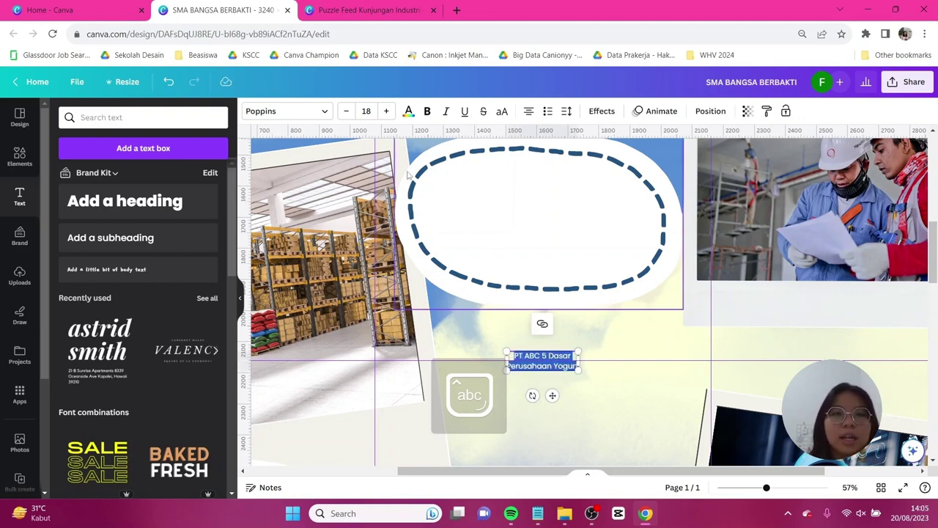
Step: Change the "PT ABC 5 Dasar Perusahaan Yogurt" text to the Ballpoint font and color it the document's dark blue
{"action": "left_click", "coordinate": [290, 111]}
{"action": "left_click", "coordinate": [137, 148]}
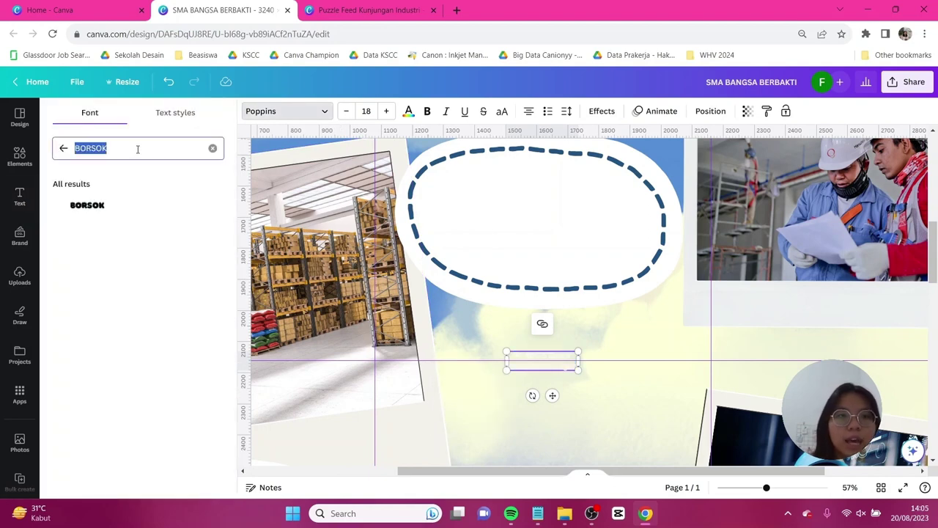
{"action": "type", "text": "bal"}
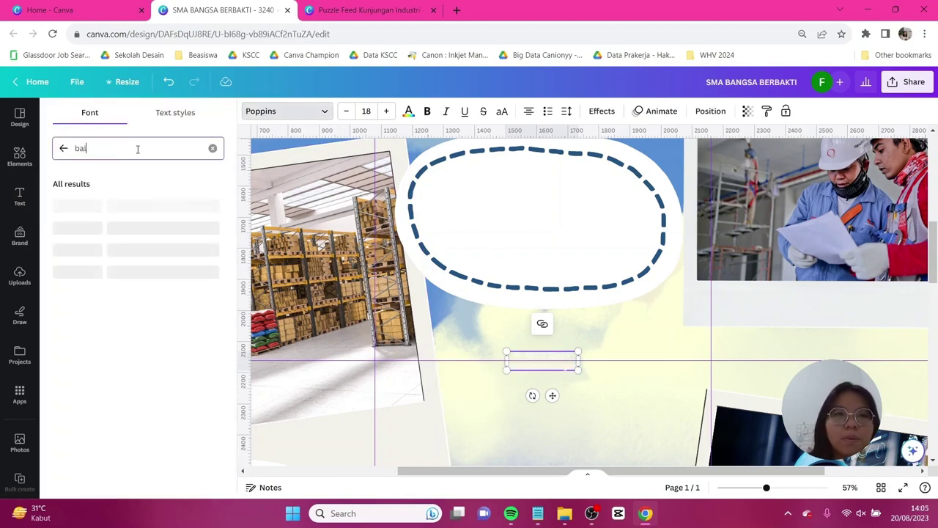
{"action": "type", "text": "lpoint"}
{"action": "left_click", "coordinate": [110, 209]}
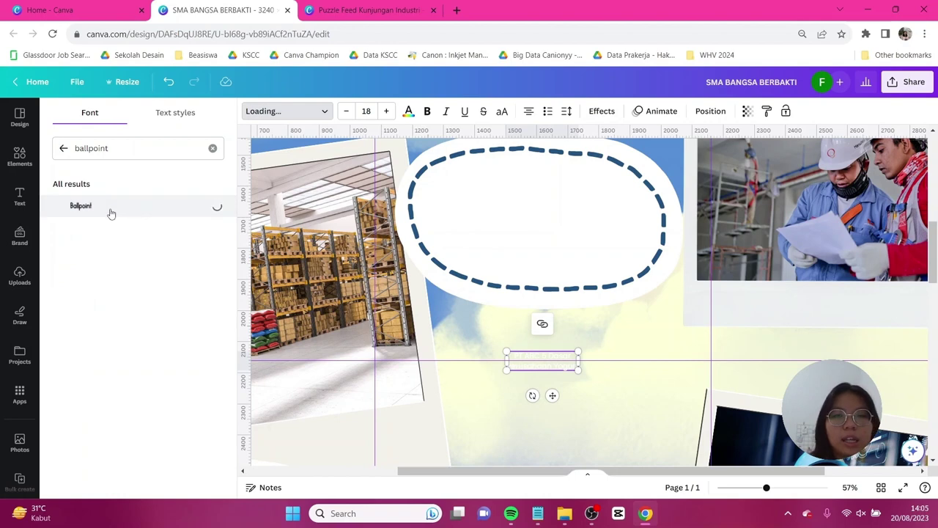
{"action": "left_click", "coordinate": [408, 112]}
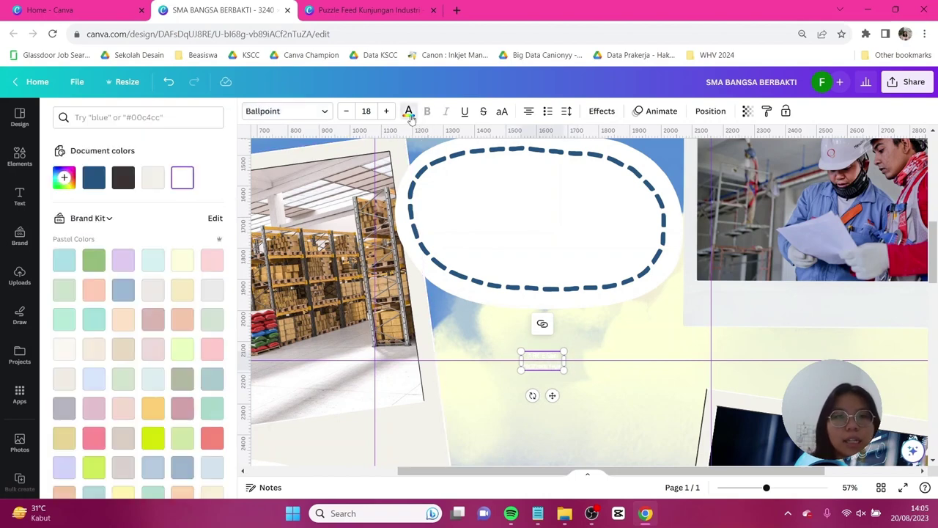
{"action": "left_click", "coordinate": [94, 181]}
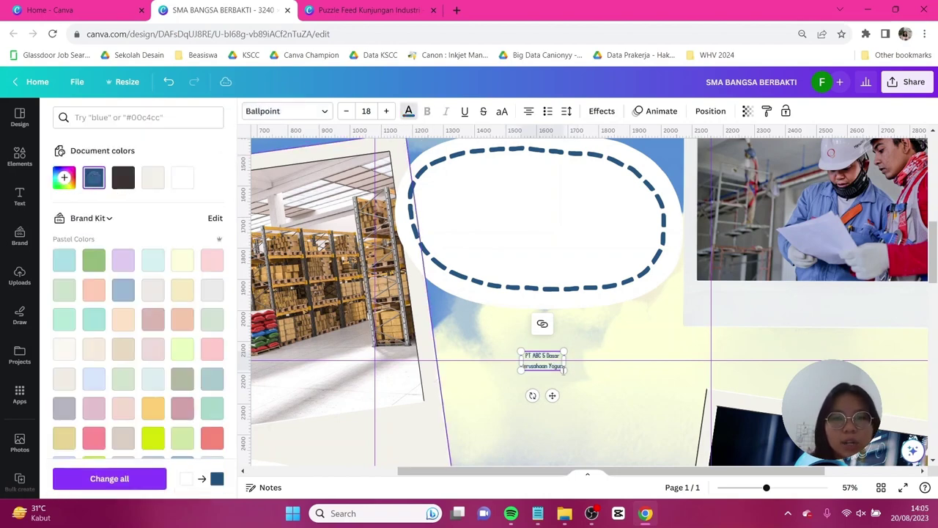
Step: Move the company text inside the upper note, enlarge it to size 83.4 and tighten its line spacing
{"action": "left_click_drag", "start_coordinate": [552, 395], "coordinate": [634, 283]}
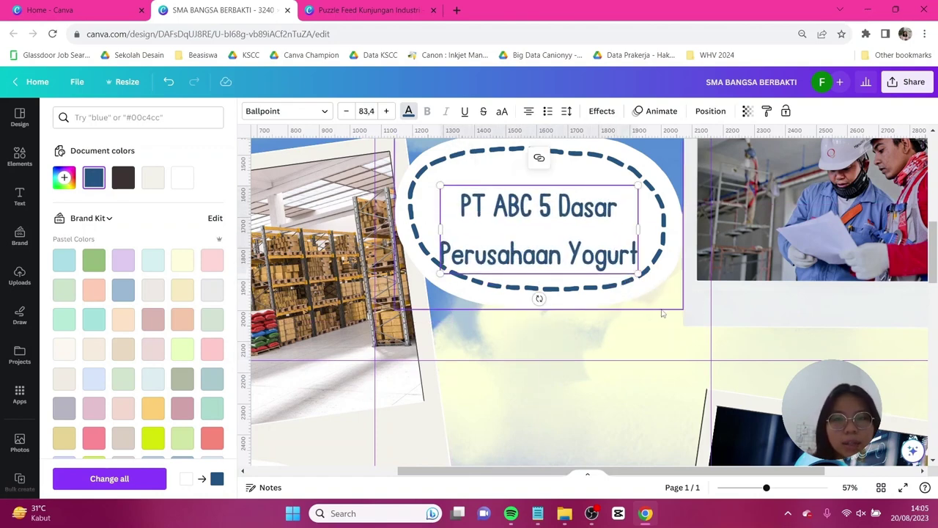
{"action": "left_click", "coordinate": [565, 110]}
{"action": "left_click_drag", "start_coordinate": [609, 192], "coordinate": [577, 198]}
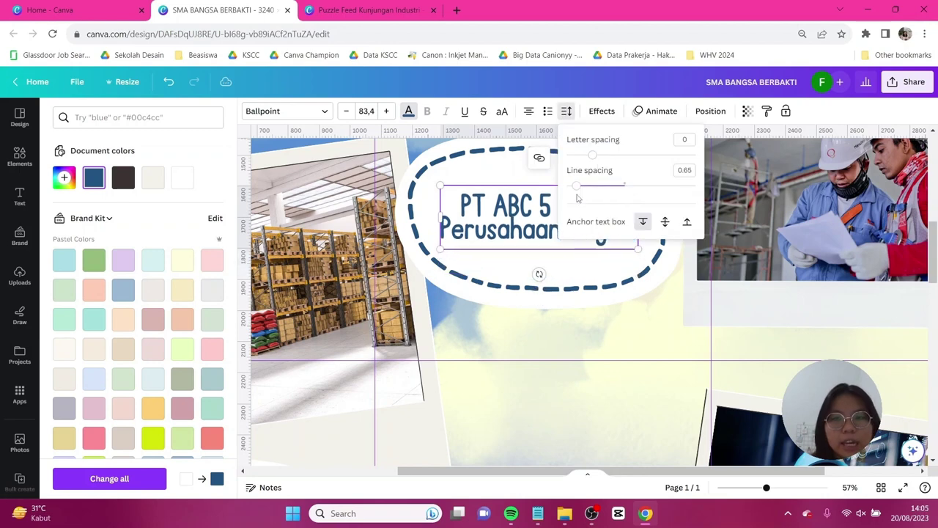
{"action": "key", "text": "Escape"}
Step: Append "Jakarta Pusat" as a third line of the company text in the upper note
{"action": "left_click", "coordinate": [638, 235]}
{"action": "key", "text": "Return"}
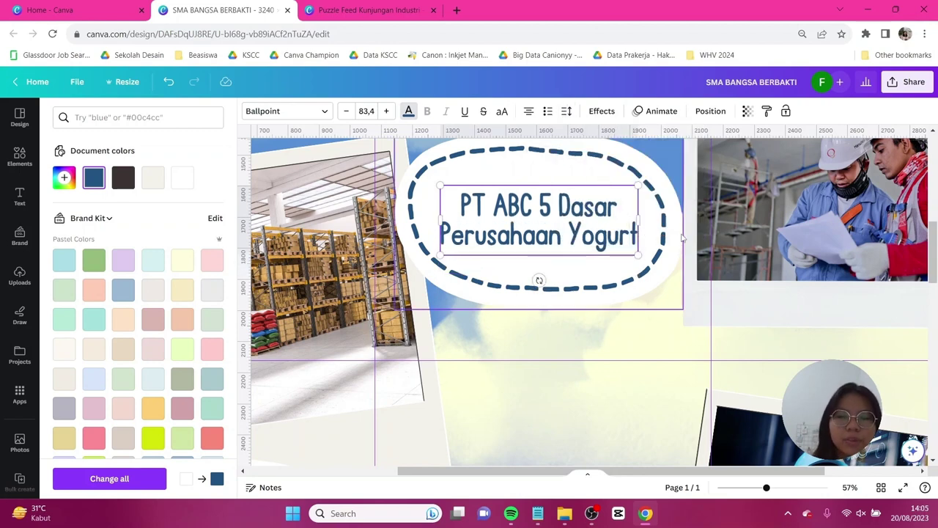
{"action": "type", "text": "Jakarta Pusat"}
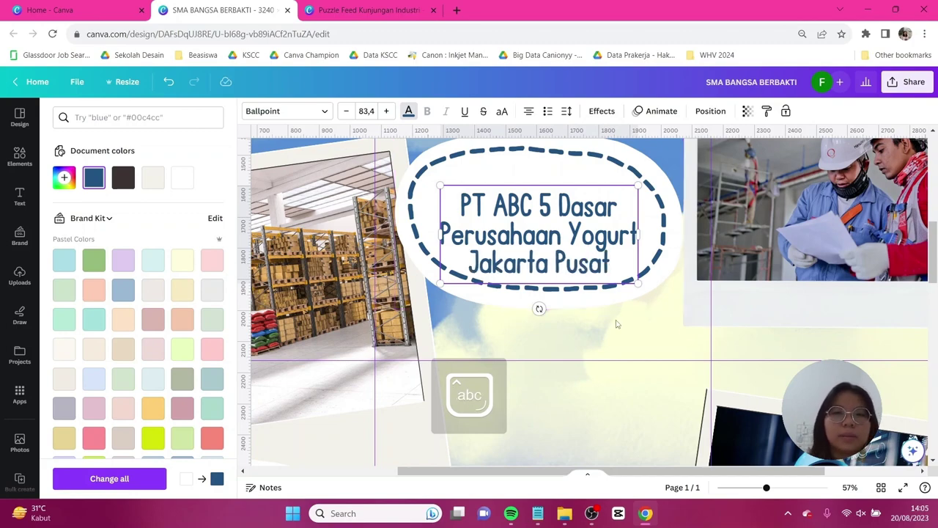
{"action": "key", "text": "Escape"}
Step: Duplicate the company text into the empty note below the warehouse polaroid and replace its wording with "Waktu Kunjungan"
{"action": "scroll", "coordinate": [598, 229], "scroll_direction": "down", "scroll_amount": 5}
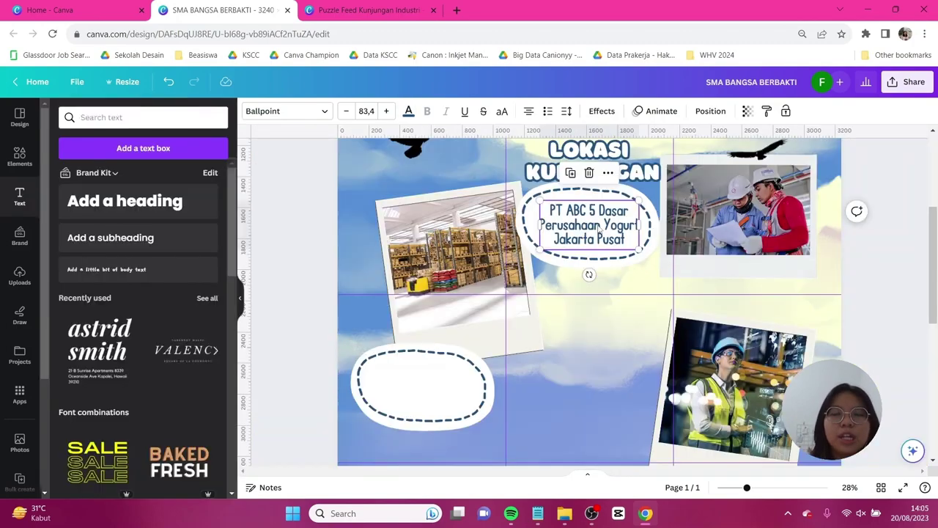
{"action": "key", "text": "ctrl+d"}
{"action": "left_click_drag", "start_coordinate": [598, 232], "coordinate": [432, 375]}
{"action": "double_click", "coordinate": [433, 375]}
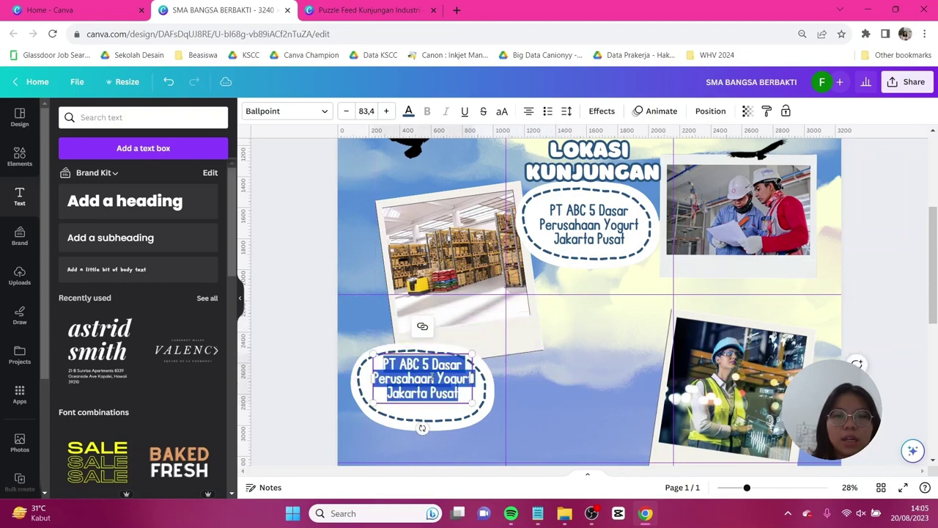
{"action": "type", "text": "Waktu K"}
{"action": "type", "text": "jungan"}
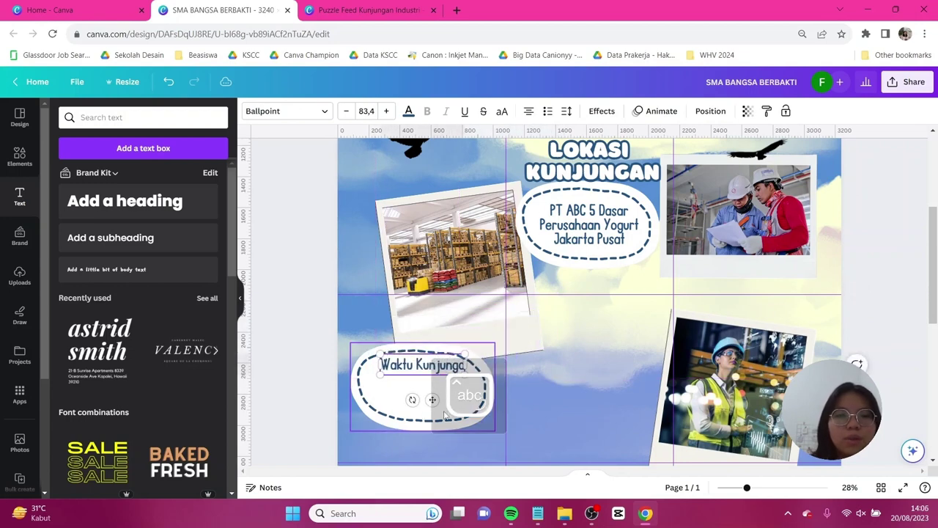
{"action": "left_click", "coordinate": [510, 385]}
Step: Duplicate the "LOKASI KUNJUNGAN" heading into the "Waktu Kunjungan" note and replace its wording with "4 JANUARI 2023"
{"action": "scroll", "coordinate": [557, 308], "scroll_direction": "up", "scroll_amount": 2}
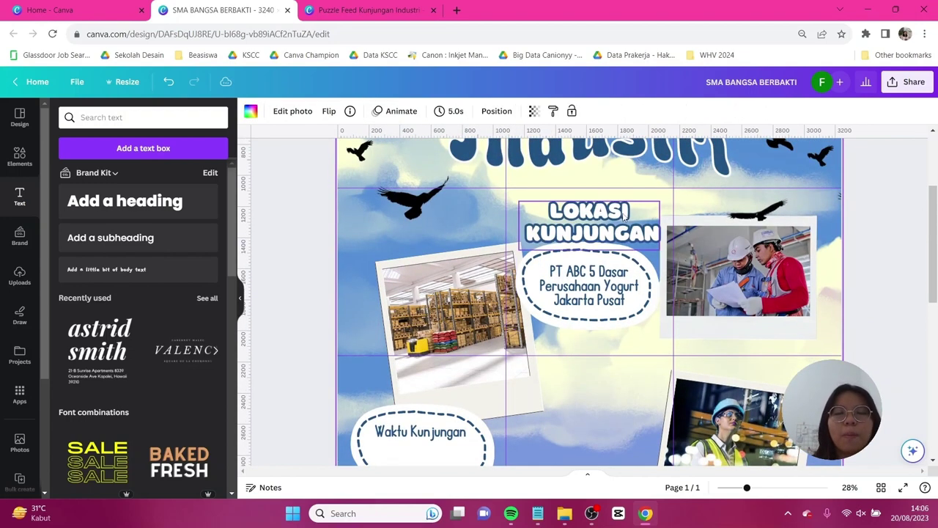
{"action": "left_click", "coordinate": [624, 213]}
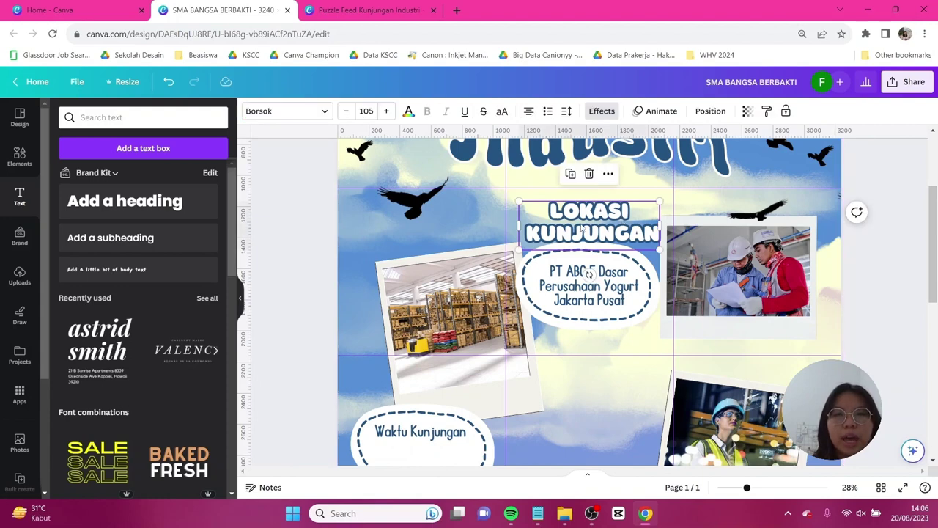
{"action": "key", "text": "ctrl+d"}
{"action": "scroll", "coordinate": [581, 228], "scroll_direction": "down", "scroll_amount": 2}
{"action": "left_click_drag", "start_coordinate": [582, 227], "coordinate": [433, 390]}
{"action": "left_click", "coordinate": [475, 286]}
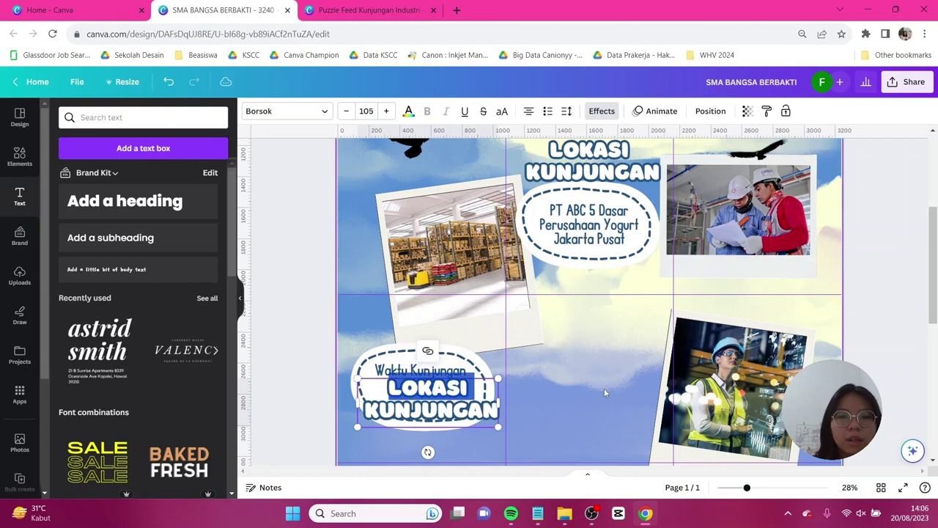
{"action": "key", "text": "Delete"}
{"action": "type", "text": "4 J"}
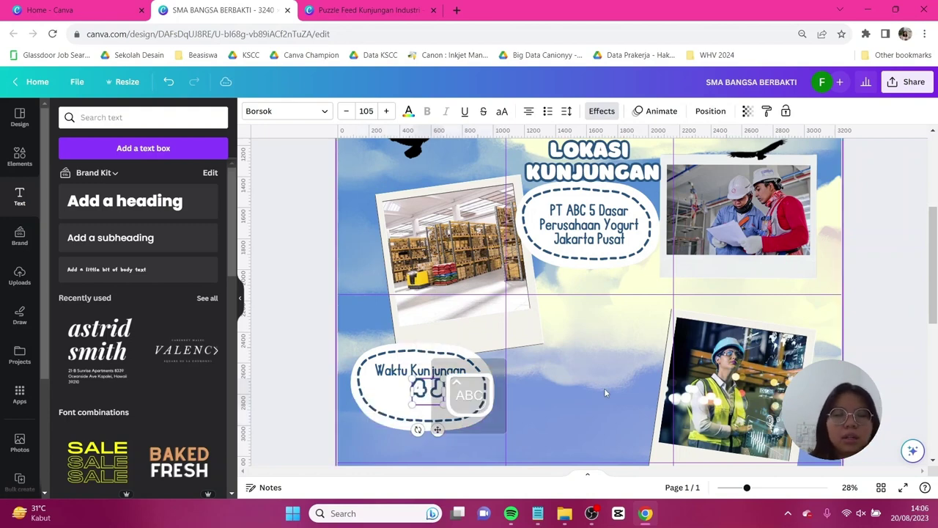
{"action": "type", "text": "ANUARI 2023"}
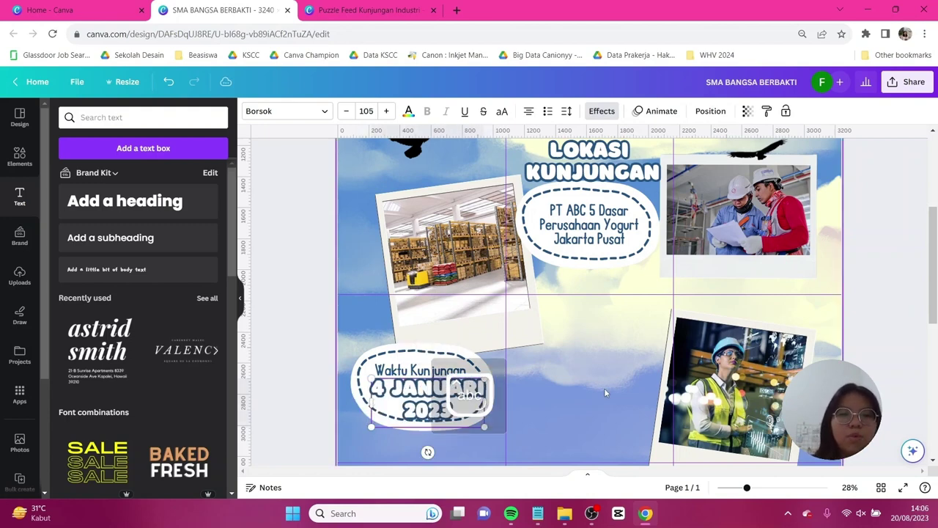
{"action": "left_click", "coordinate": [642, 387]}
{"action": "scroll", "coordinate": [642, 386], "scroll_direction": "down", "scroll_amount": 3, "text": "ctrl"}
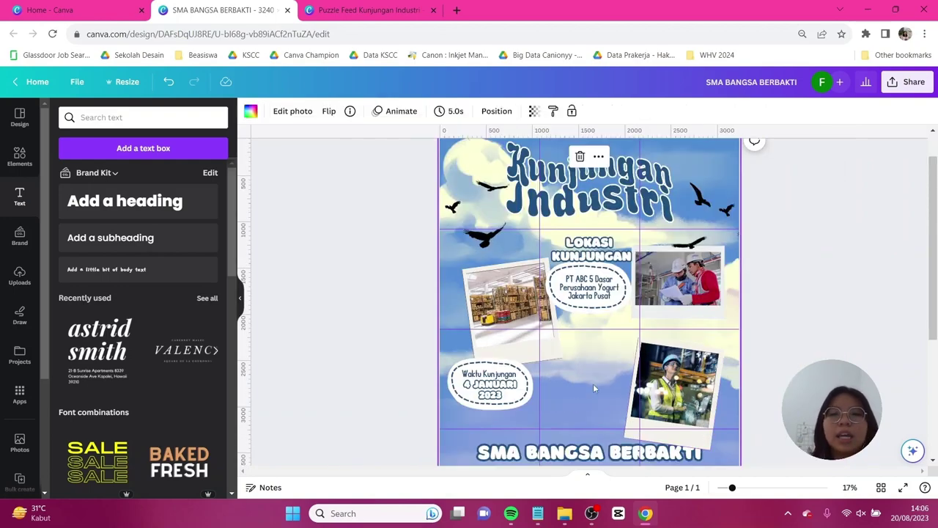
{"action": "scroll", "coordinate": [839, 350], "scroll_direction": "down", "scroll_amount": 1, "text": "ctrl"}
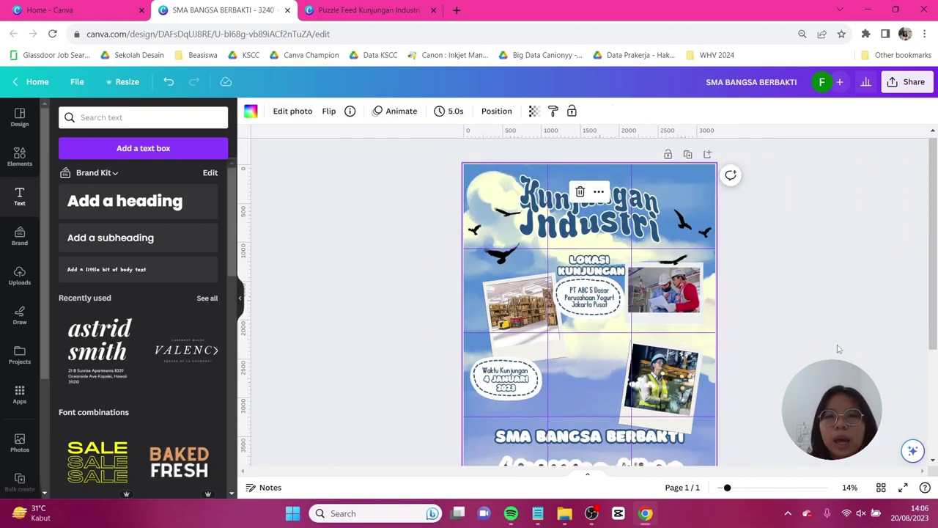
{"action": "scroll", "coordinate": [839, 349], "scroll_direction": "up", "scroll_amount": 2, "text": "ctrl"}
{"action": "scroll", "coordinate": [841, 344], "scroll_direction": "down", "scroll_amount": 2, "text": "ctrl"}
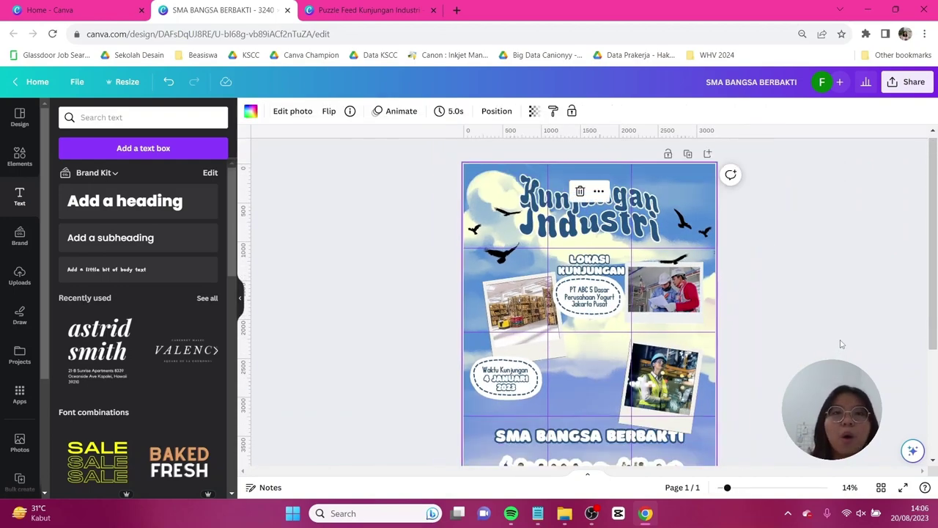
{"action": "scroll", "coordinate": [841, 343], "scroll_direction": "up", "scroll_amount": 2, "text": "ctrl"}
{"action": "scroll", "coordinate": [841, 343], "scroll_direction": "down", "scroll_amount": 2, "text": "ctrl"}
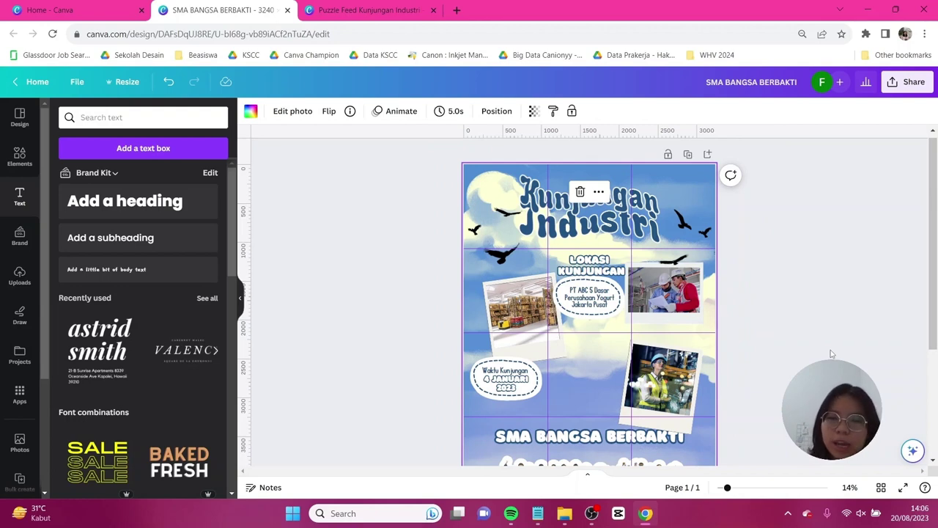
Step: Place a smaller copy of the "Kunjungan Industri" title in the empty space between the date note and the safety-vest polaroid
{"action": "left_click", "coordinate": [626, 221]}
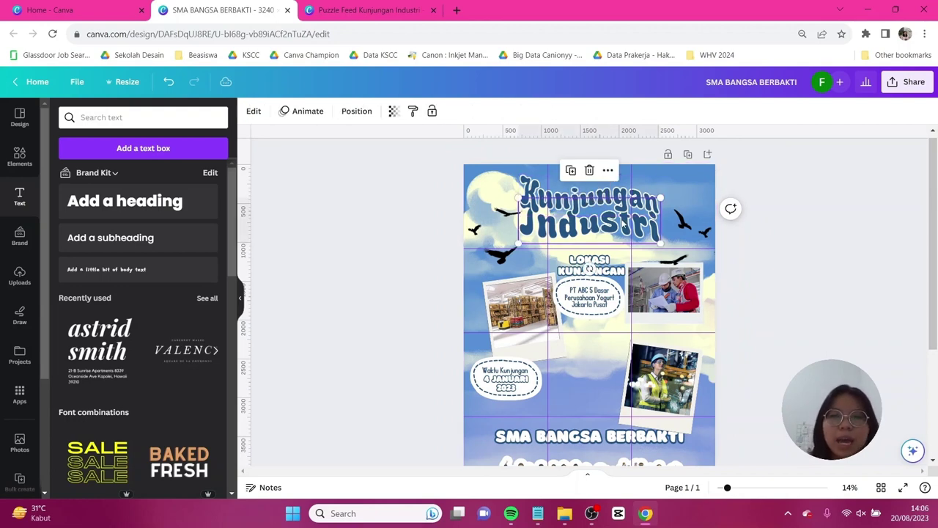
{"action": "left_click", "coordinate": [617, 189]}
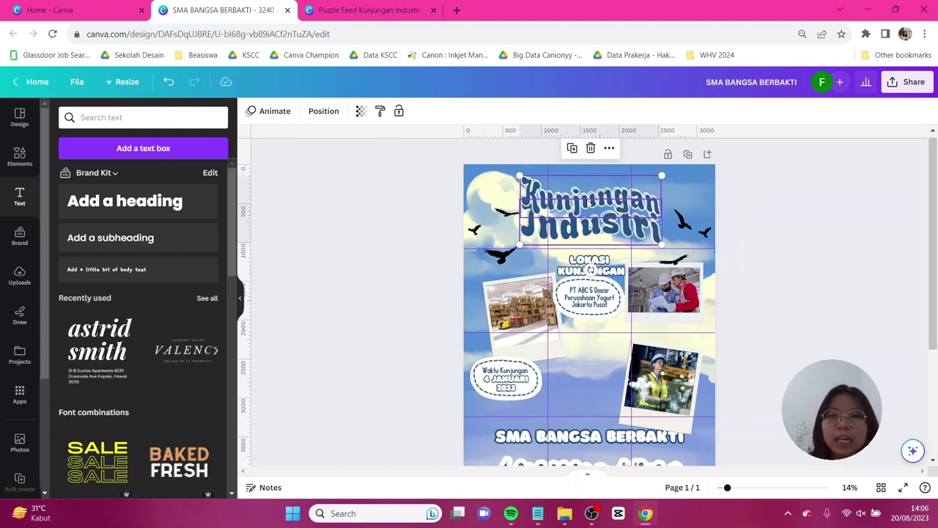
{"action": "left_click_drag", "start_coordinate": [587, 205], "coordinate": [586, 366]}
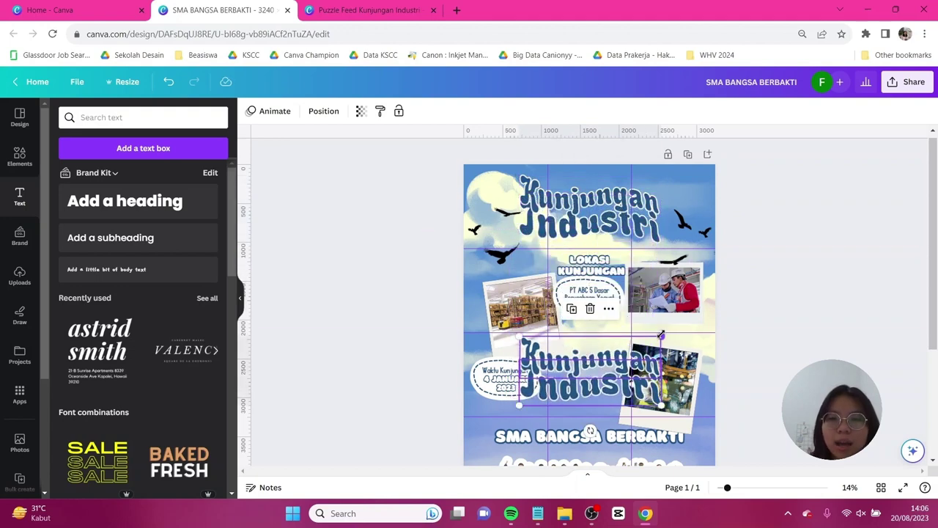
{"action": "left_click_drag", "start_coordinate": [660, 334], "coordinate": [595, 386]}
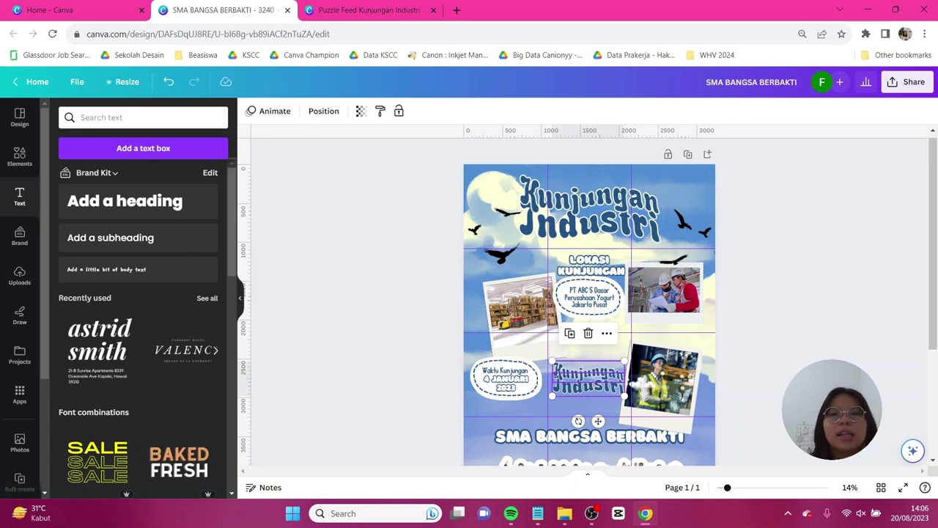
{"action": "left_click", "coordinate": [791, 356]}
Step: Bring the "SMA BANGSA BERBAKTI" heading to the front, enlarge it to size 165 and shift it slightly left above the group photo
{"action": "scroll", "coordinate": [792, 351], "scroll_direction": "down", "scroll_amount": 3}
{"action": "left_click", "coordinate": [663, 315]}
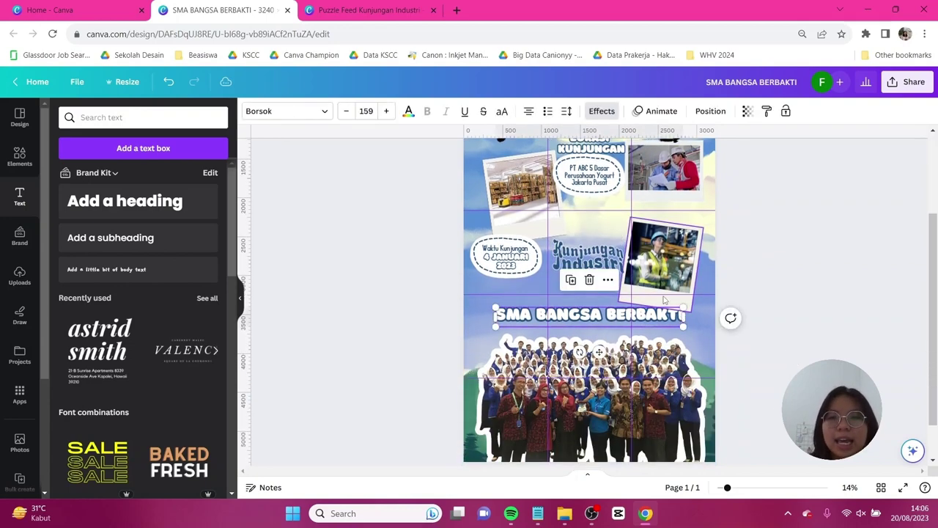
{"action": "left_click", "coordinate": [601, 110]}
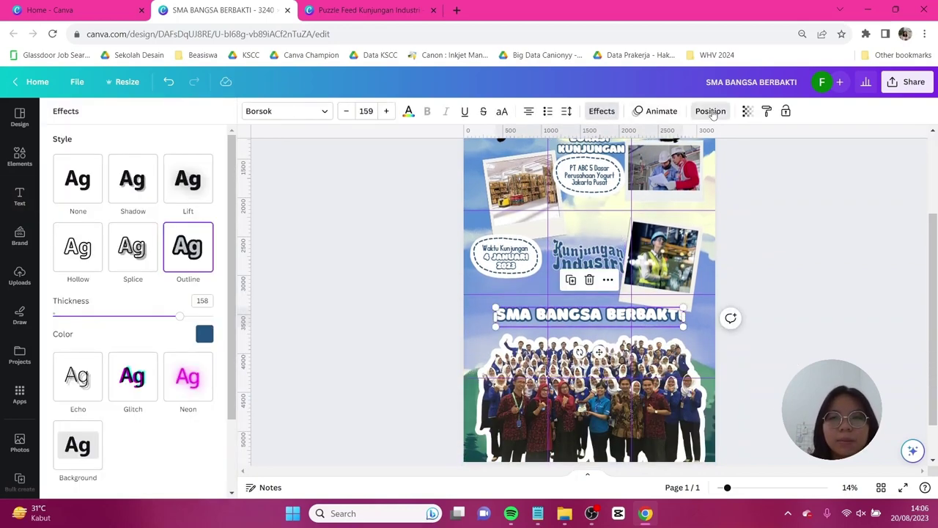
{"action": "left_click", "coordinate": [710, 110]}
{"action": "left_click", "coordinate": [96, 160]}
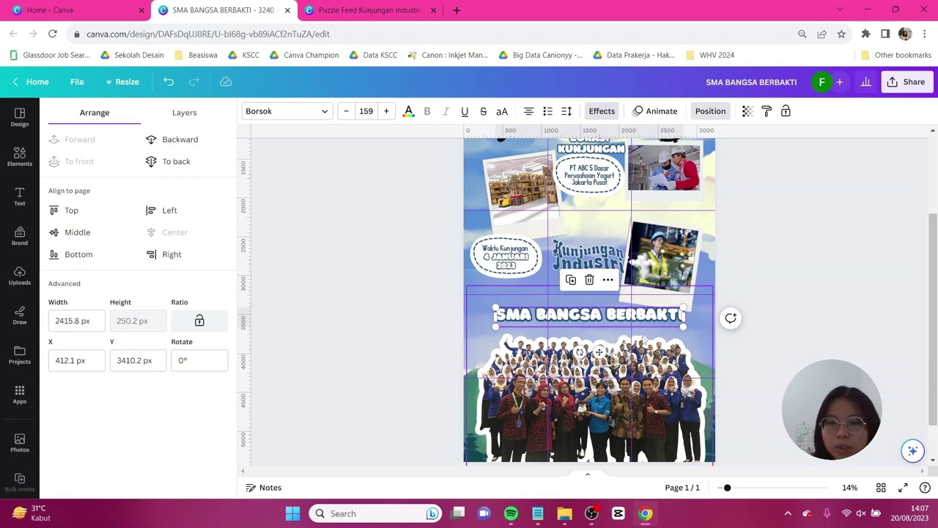
{"action": "left_click_drag", "start_coordinate": [683, 307], "coordinate": [691, 300]}
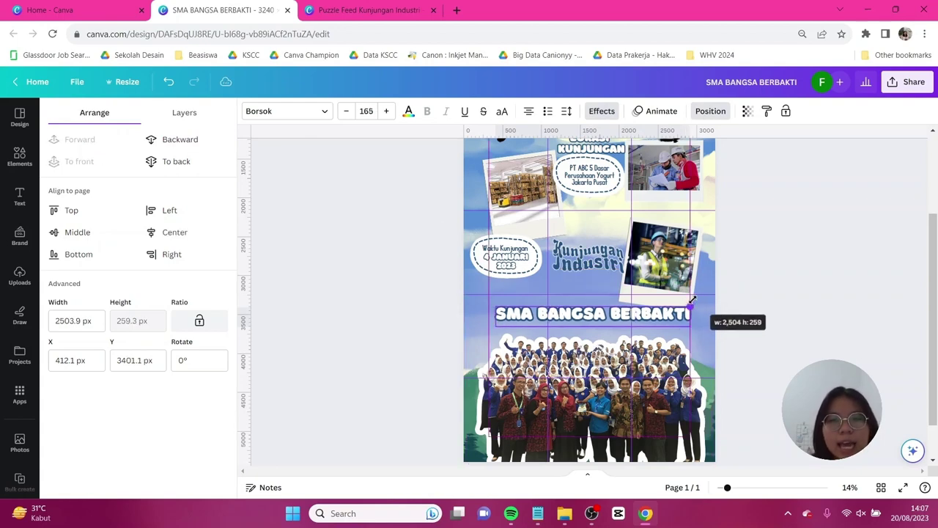
{"action": "left_click_drag", "start_coordinate": [586, 313], "coordinate": [578, 314]}
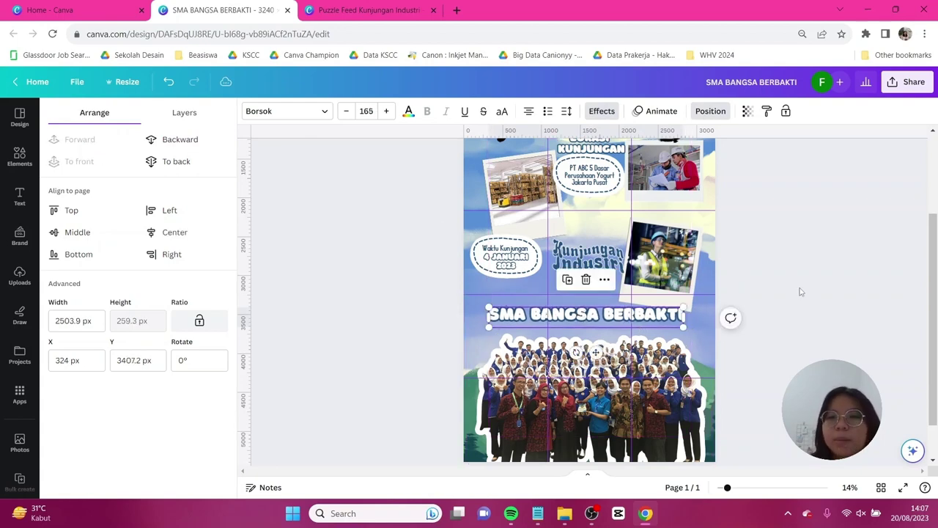
{"action": "left_click", "coordinate": [800, 291]}
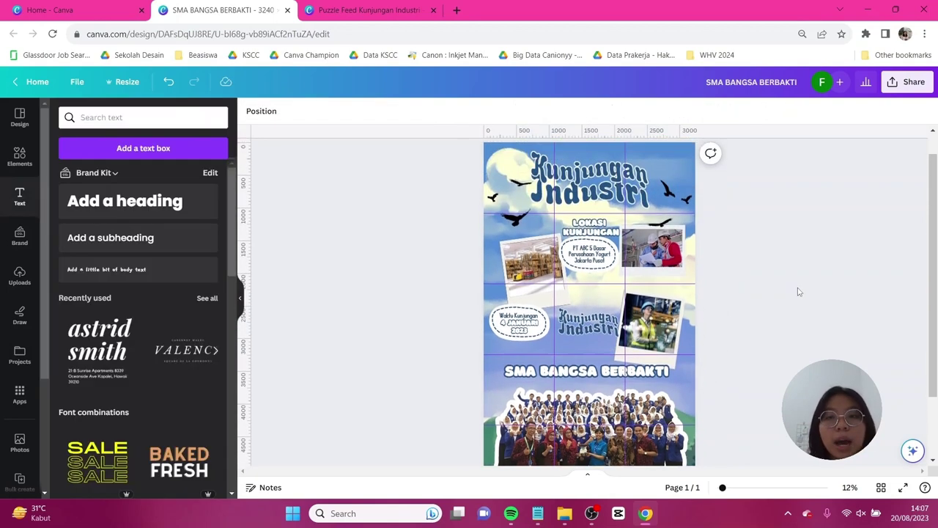
Step: Download the finished design as a PNG at size 1 (3,240 × 5,400 px)
{"action": "key", "text": "ctrl+minus"}
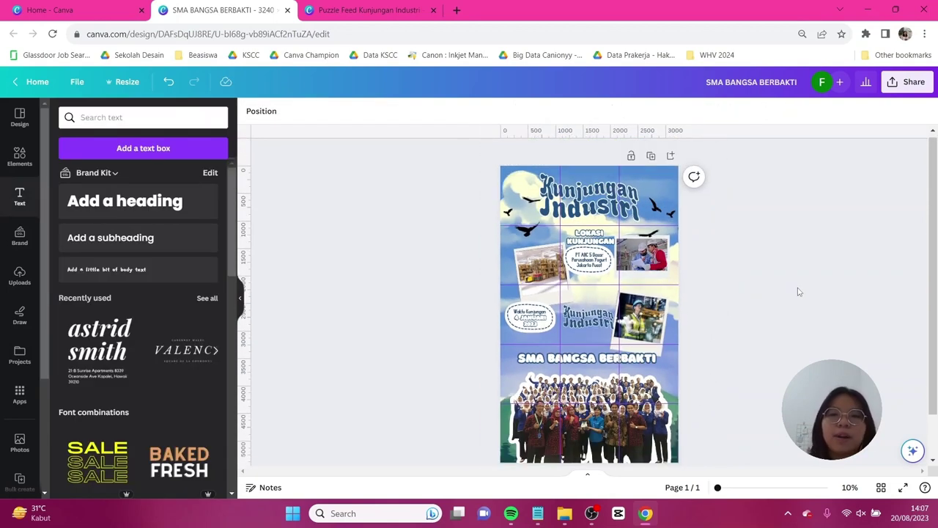
{"action": "scroll", "coordinate": [799, 292], "scroll_direction": "down", "scroll_amount": 1}
{"action": "scroll", "coordinate": [799, 292], "scroll_direction": "up", "scroll_amount": 1}
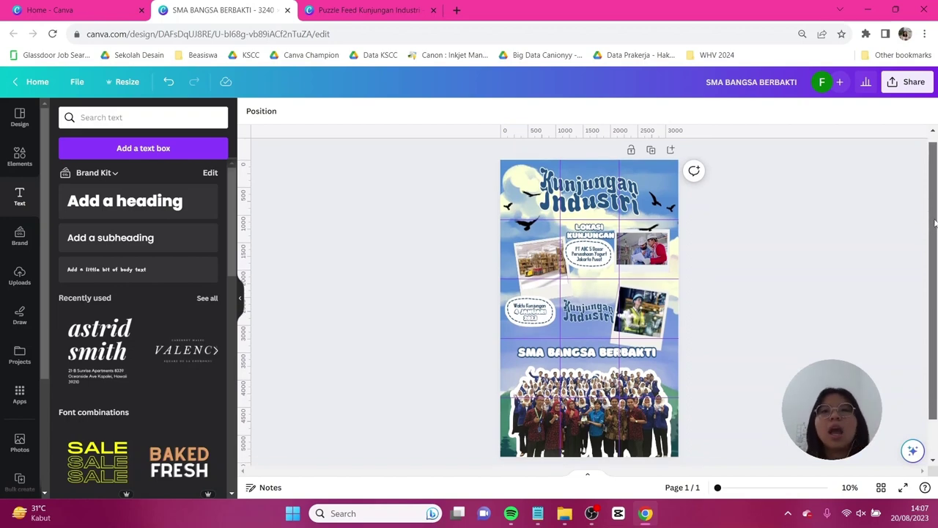
{"action": "left_click", "coordinate": [909, 81]}
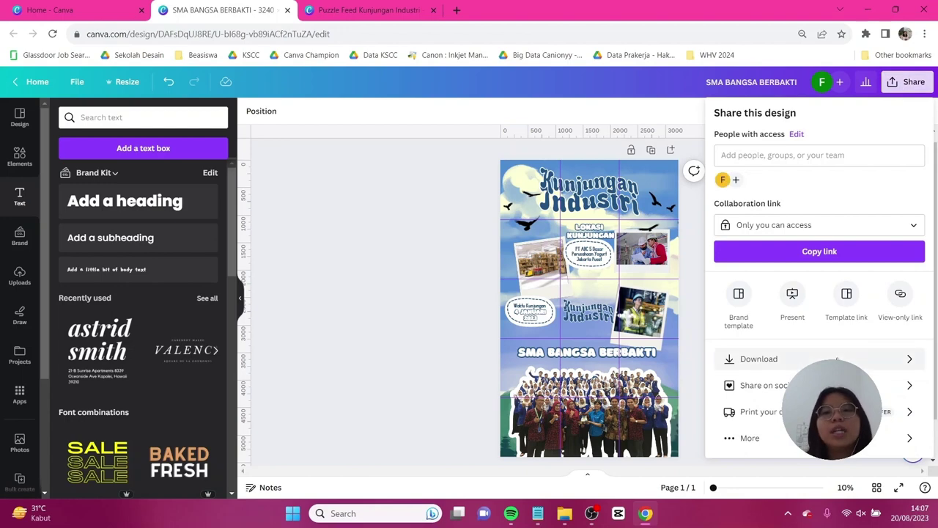
{"action": "left_click", "coordinate": [836, 359]}
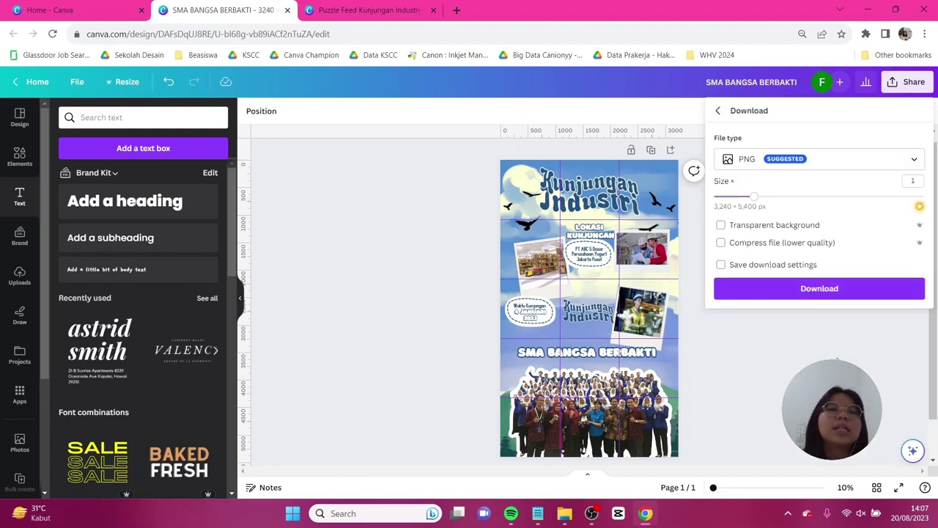
{"action": "left_click", "coordinate": [872, 295]}
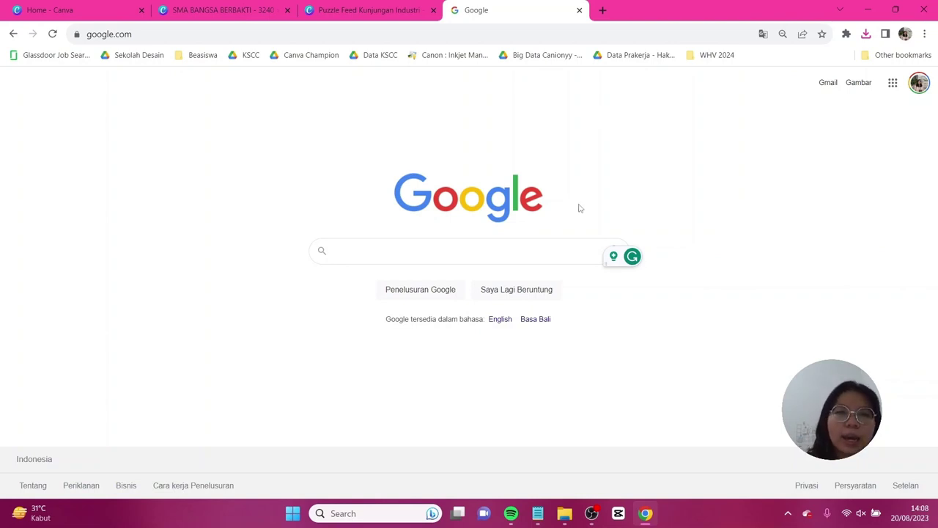
Step: Search Google for "pinetools split image" and open the PineTools "Split image online" page
{"action": "left_click", "coordinate": [562, 248]}
{"action": "type", "text": "pinet"}
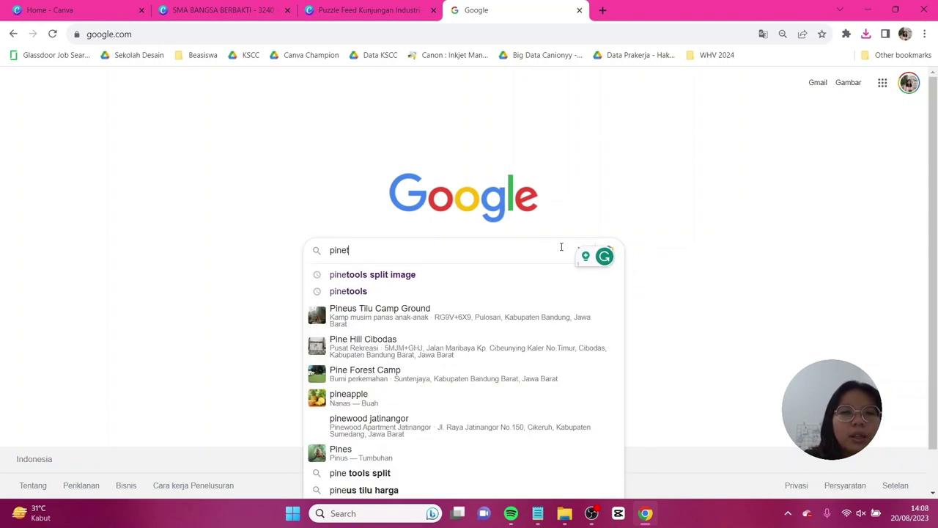
{"action": "type", "text": "ools split image"}
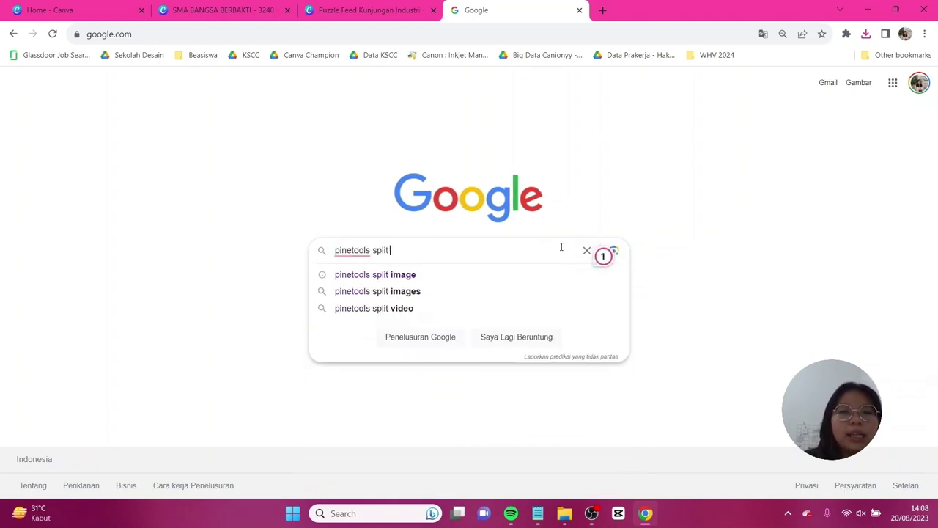
{"action": "key", "text": "Return"}
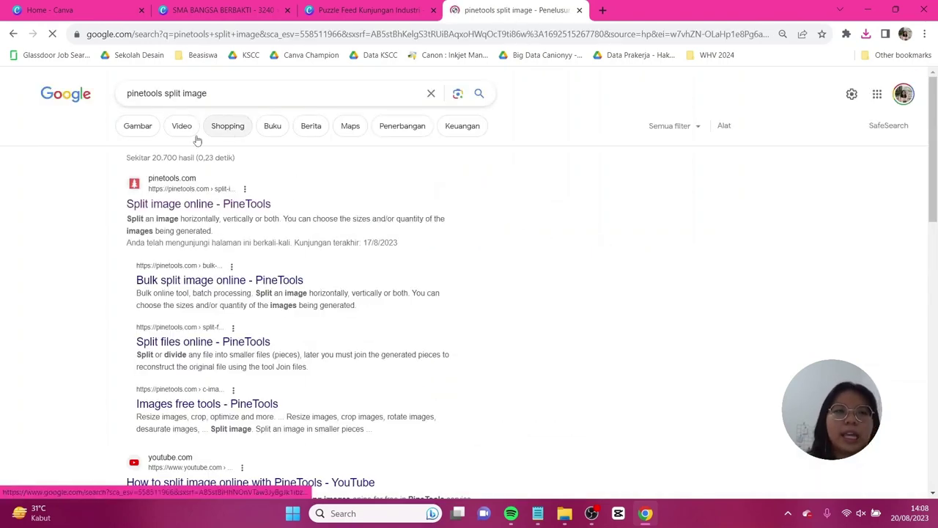
{"action": "left_click", "coordinate": [212, 205]}
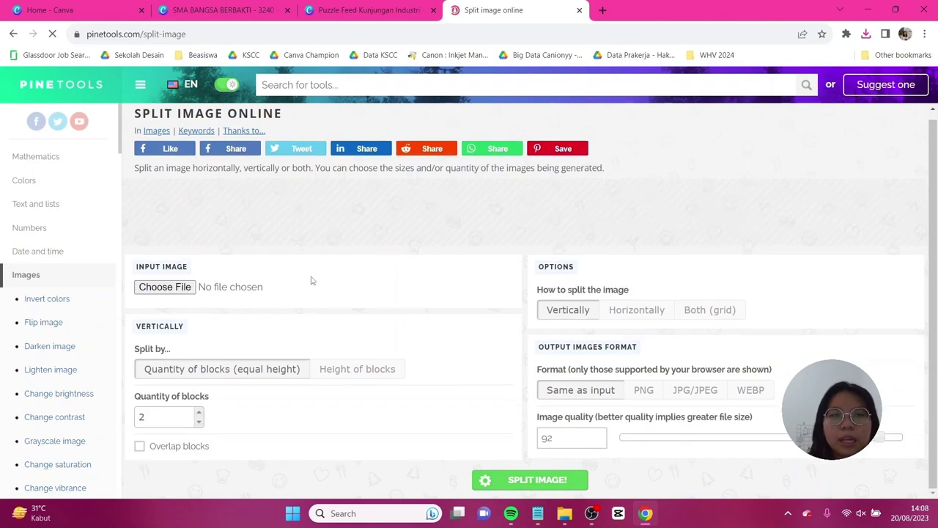
Step: Load SMA BANGSA BERBAKTI.png from Downloads as the input image and choose to split it both ways as a grid
{"action": "left_click", "coordinate": [175, 288]}
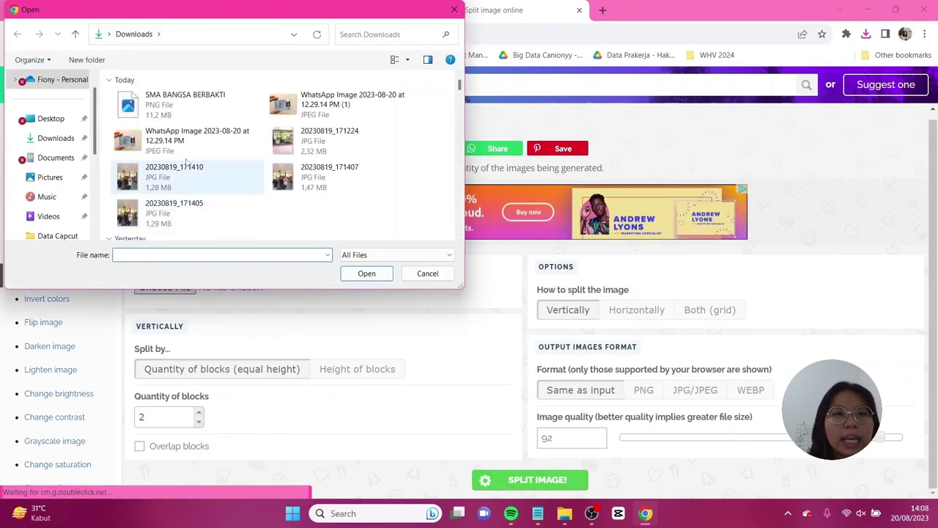
{"action": "double_click", "coordinate": [169, 107]}
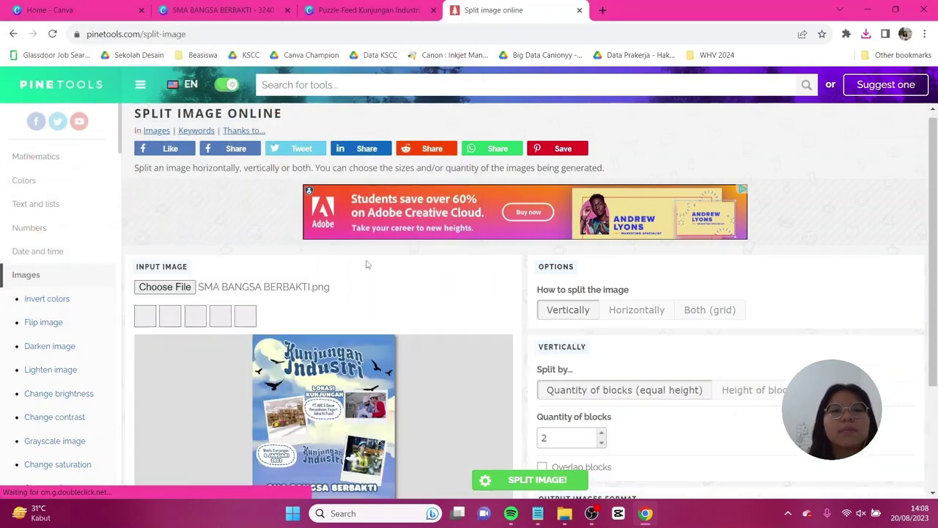
{"action": "left_click", "coordinate": [726, 313]}
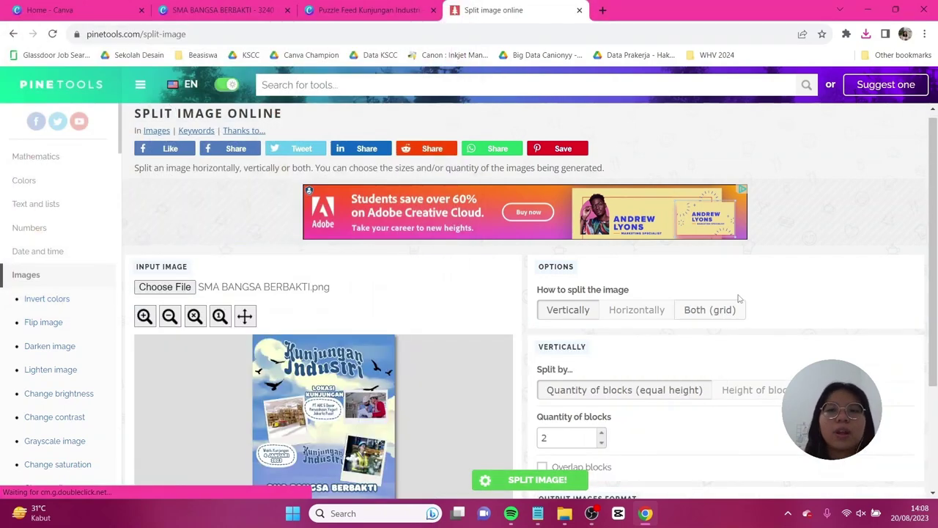
Step: Split the image into 5 blocks of equal height and 3 of equal width, and go to the downloads of the pieces
{"action": "scroll", "coordinate": [737, 295], "scroll_direction": "down", "scroll_amount": 2}
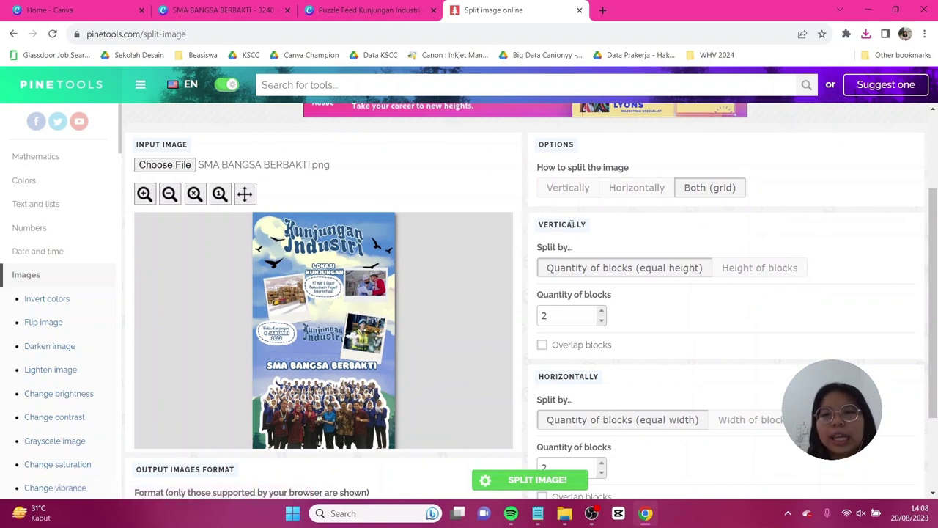
{"action": "scroll", "coordinate": [582, 256], "scroll_direction": "down", "scroll_amount": 2}
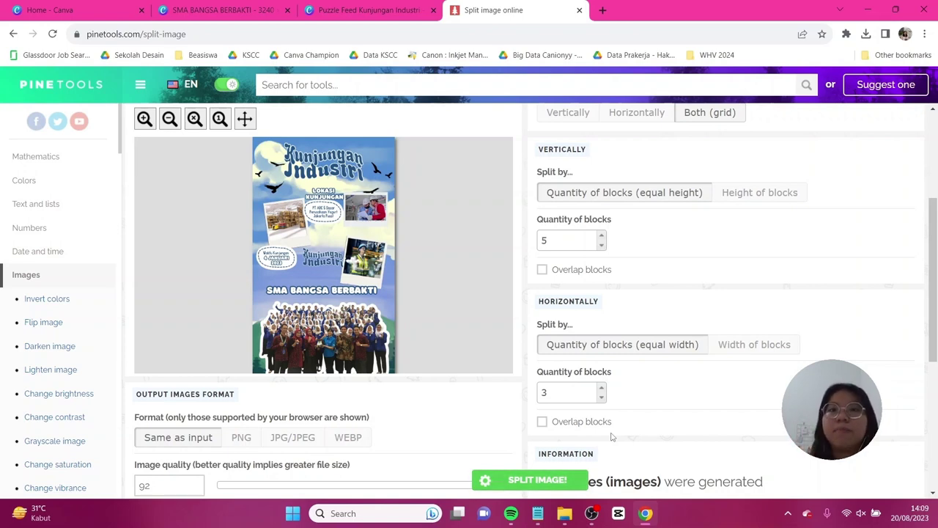
{"action": "scroll", "coordinate": [597, 448], "scroll_direction": "down", "scroll_amount": 1}
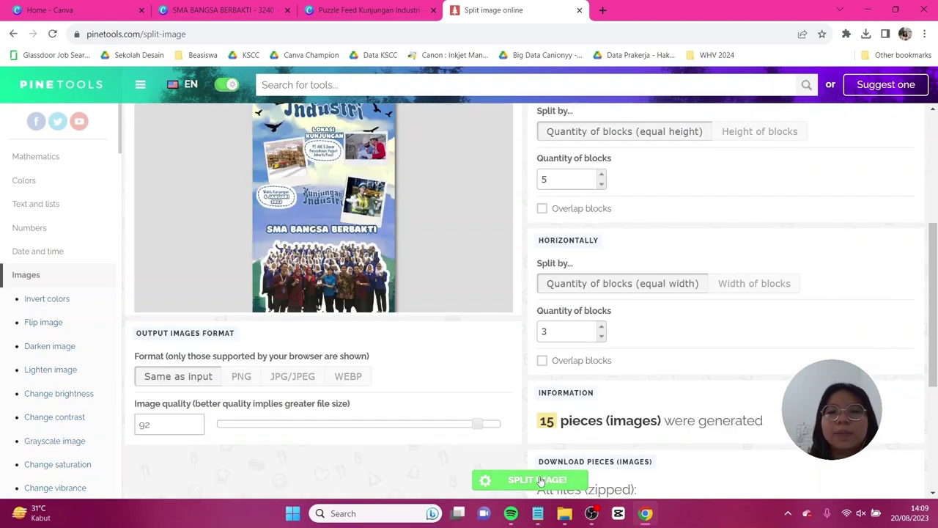
{"action": "scroll", "coordinate": [642, 371], "scroll_direction": "down", "scroll_amount": 1}
{"action": "scroll", "coordinate": [648, 364], "scroll_direction": "down", "scroll_amount": 2}
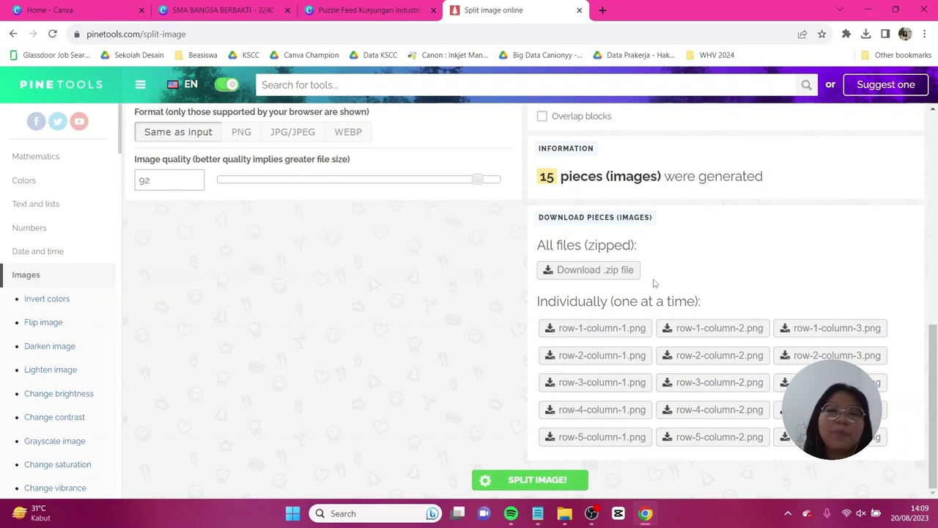
Step: Download the row-1-column-1.png piece, and open it from the Downloads folder in File Explorer to check the split before returning to Chrome
{"action": "left_click", "coordinate": [638, 331]}
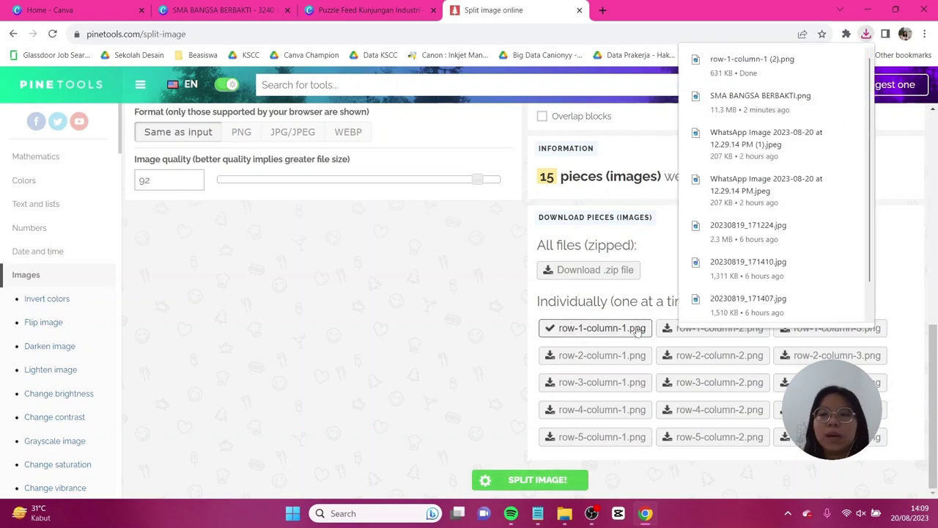
{"action": "left_click", "coordinate": [564, 513]}
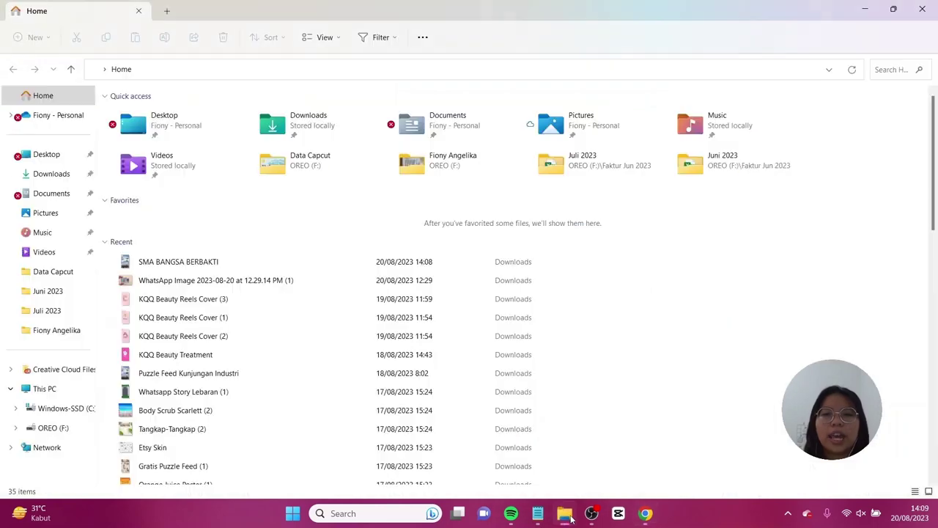
{"action": "left_click", "coordinate": [52, 174]}
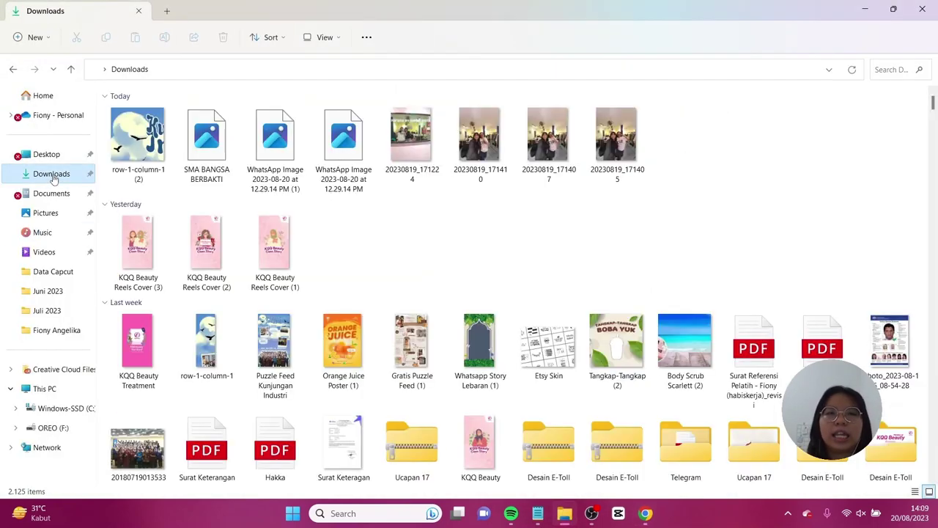
{"action": "left_click", "coordinate": [143, 152]}
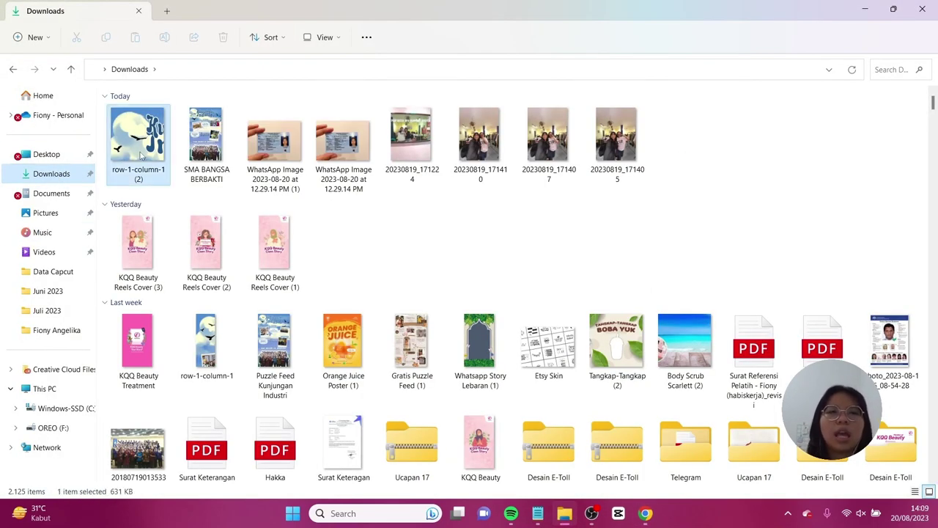
{"action": "double_click", "coordinate": [142, 153]}
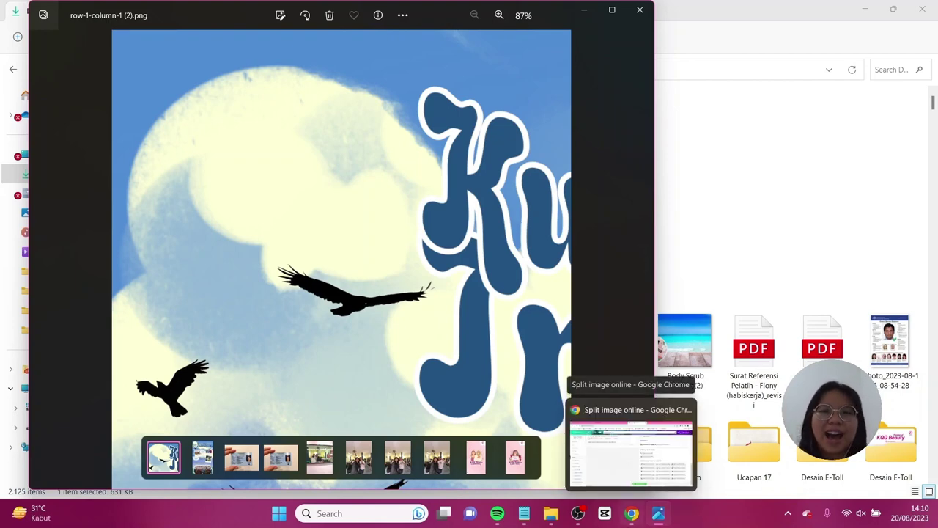
{"action": "left_click", "coordinate": [631, 418]}
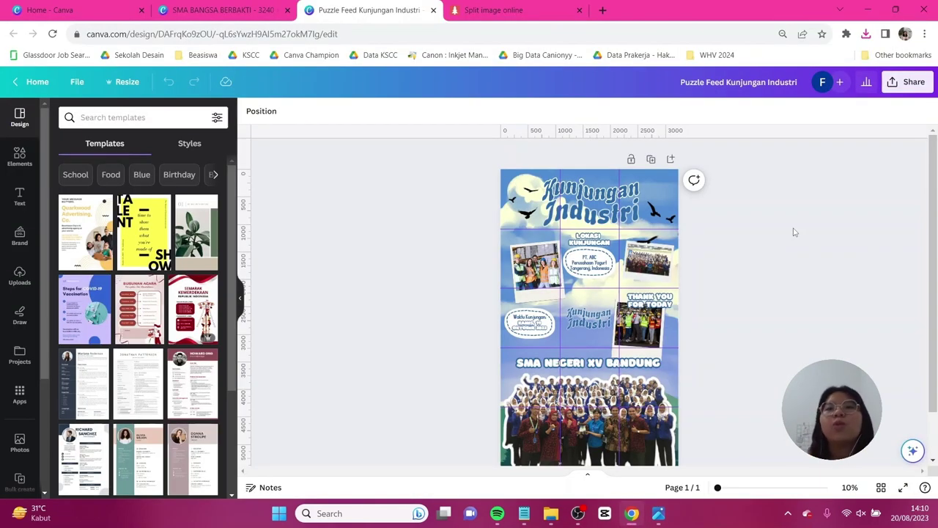